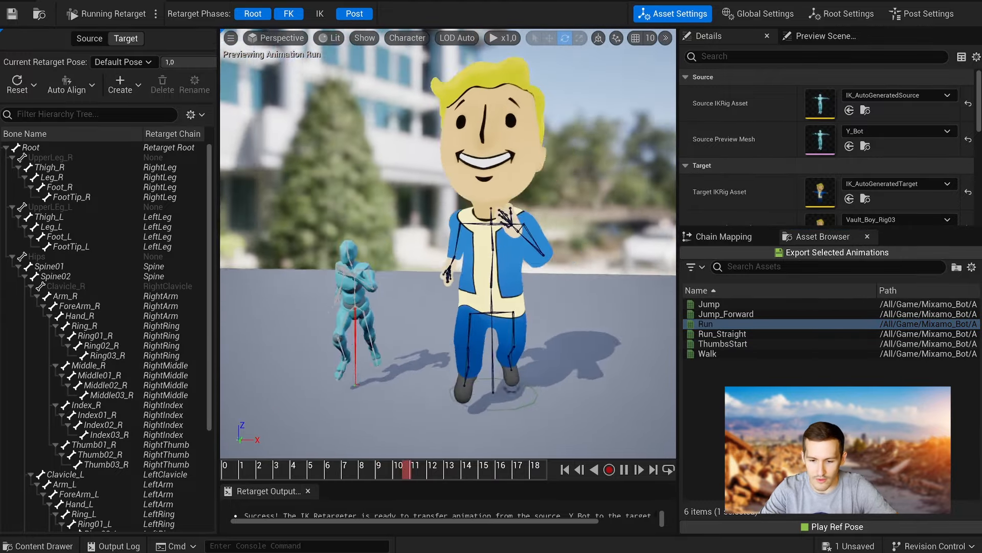
Preview the Walk and Run animations in the retargeter and inspect the source and target IK rigs.
left_click(708, 353)
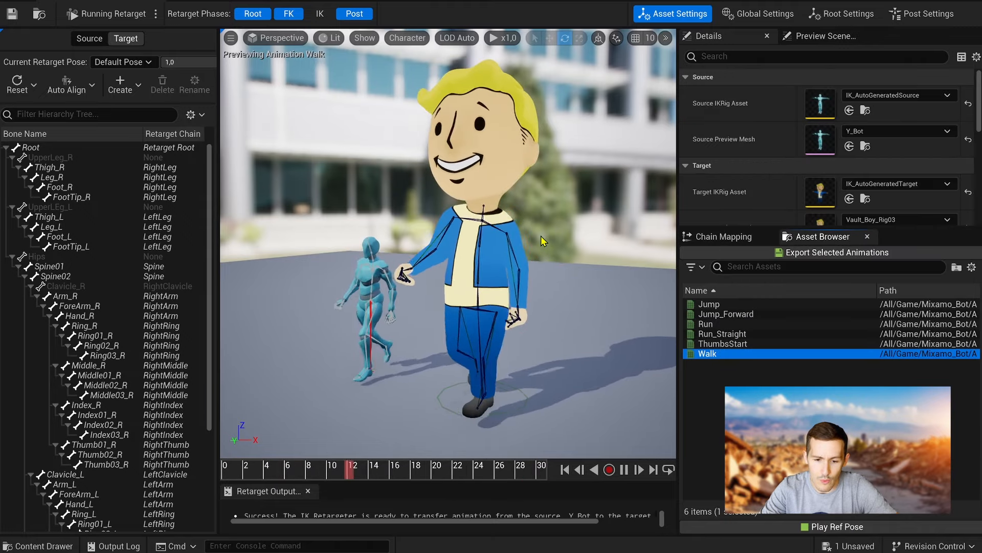
scroll(413, 224, "down", 3)
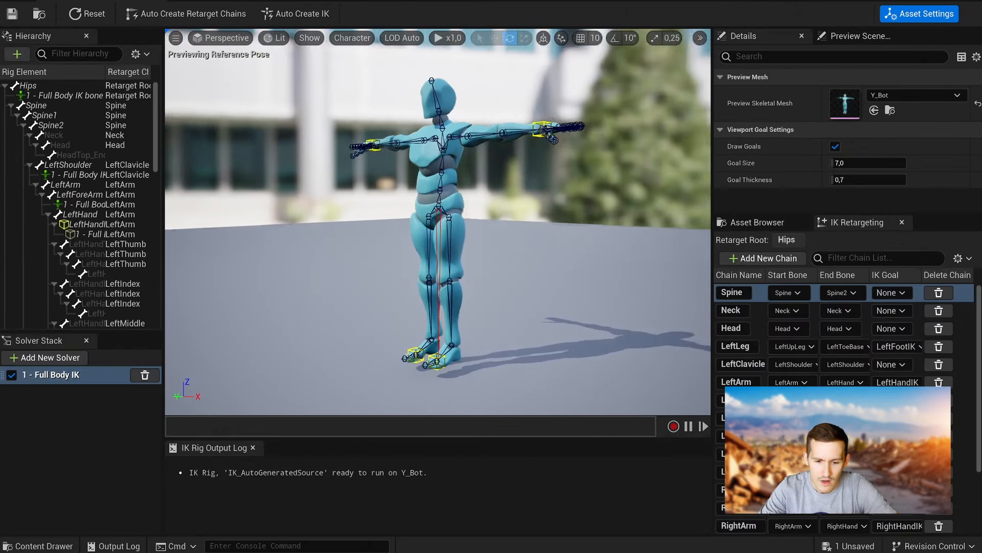
left_click_drag(437, 230, 491, 230, "alt")
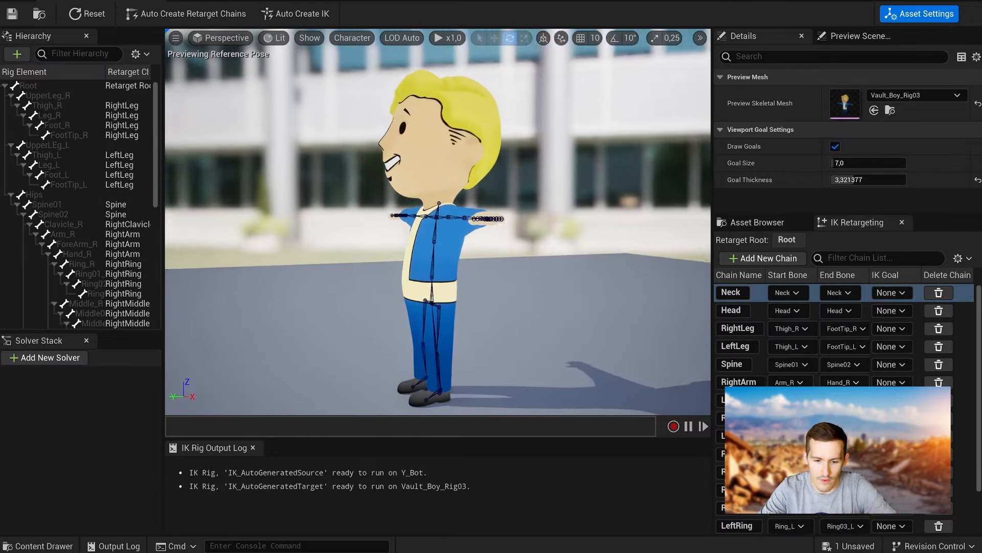
mouse_move(440, 230)
left_mouse_down("alt")
mouse_move(379, 230)
mouse_move(445, 230)
left_mouse_up("alt")
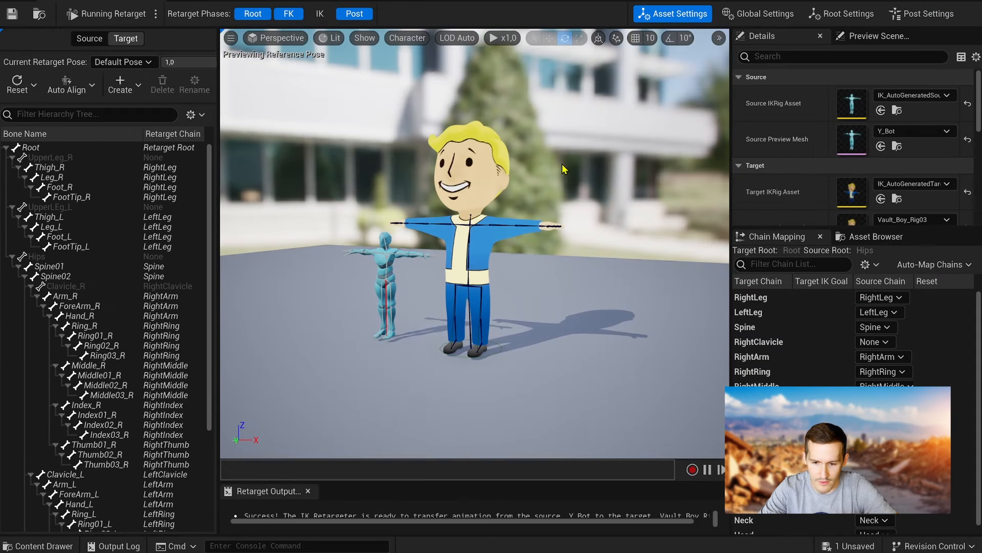
left_click(876, 236)
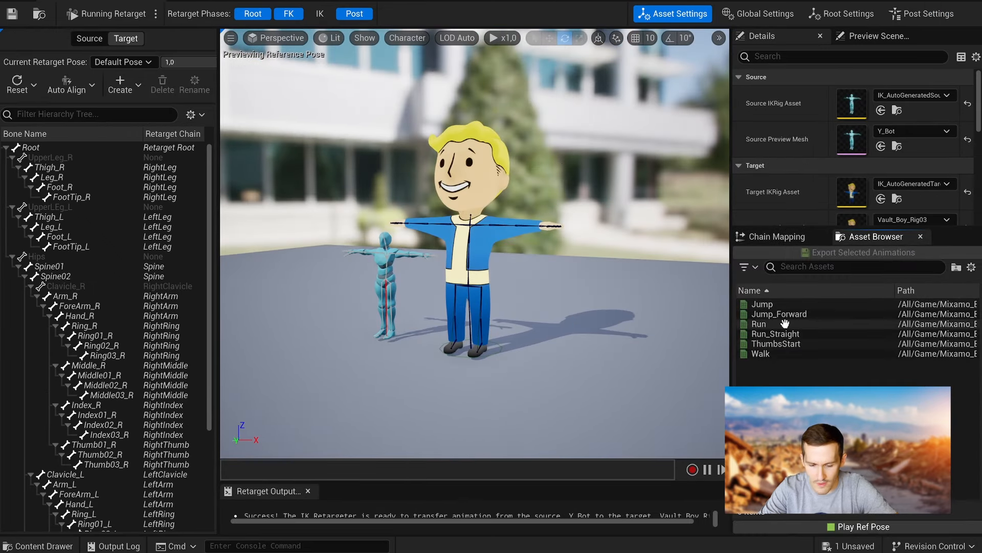
left_click(785, 323)
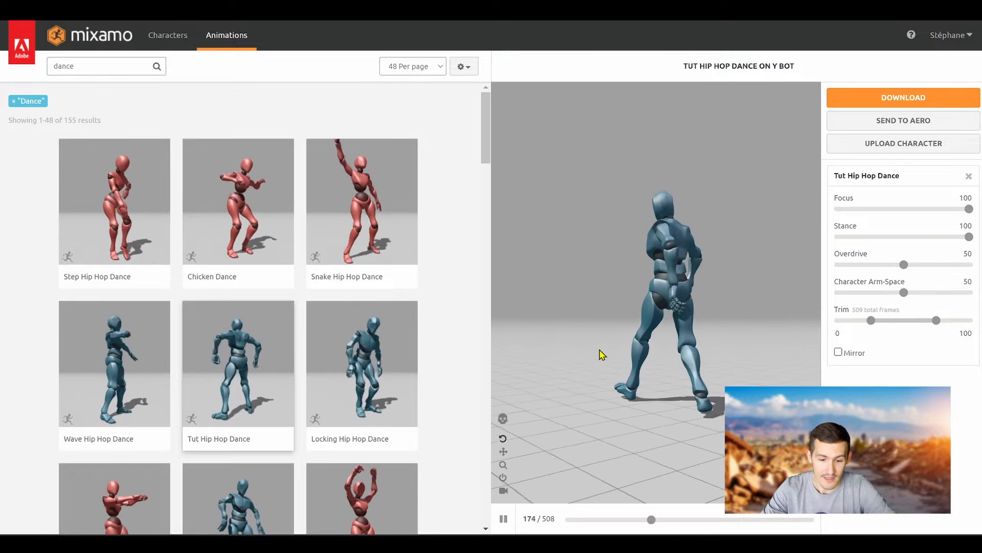
Switch to Mixamo, search the characters for "Y bot" and use Y Bot as the current character.
left_click(111, 70)
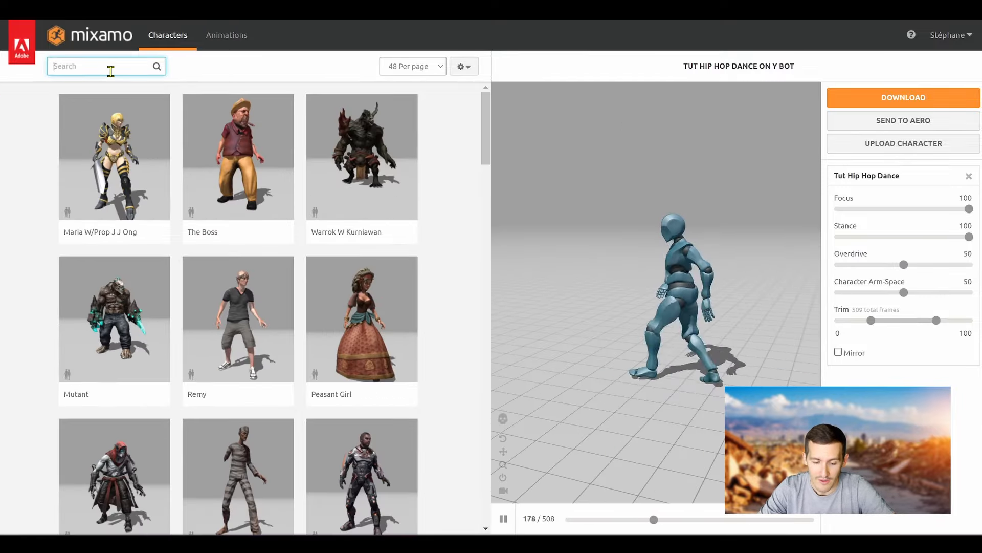
type("Y bot")
key("Return")
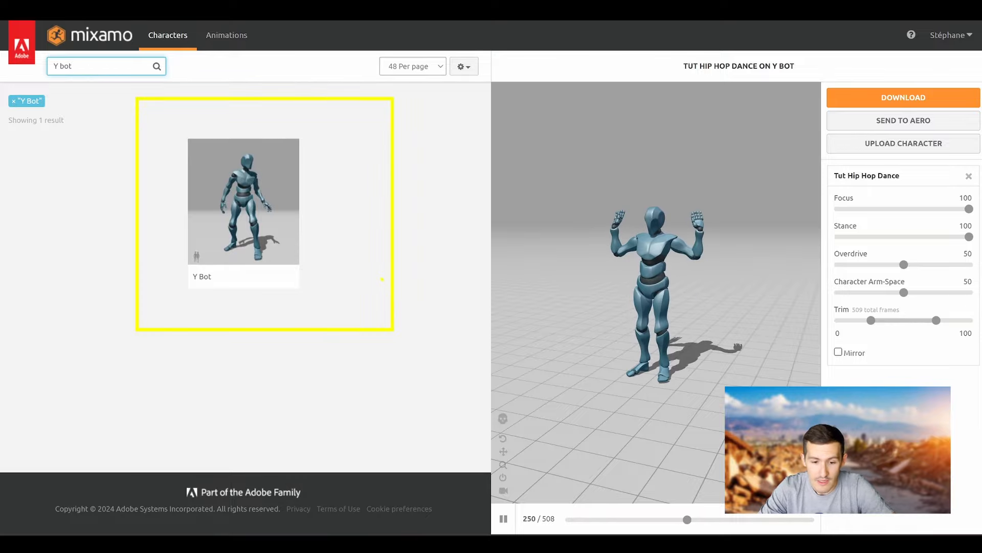
left_click(285, 202)
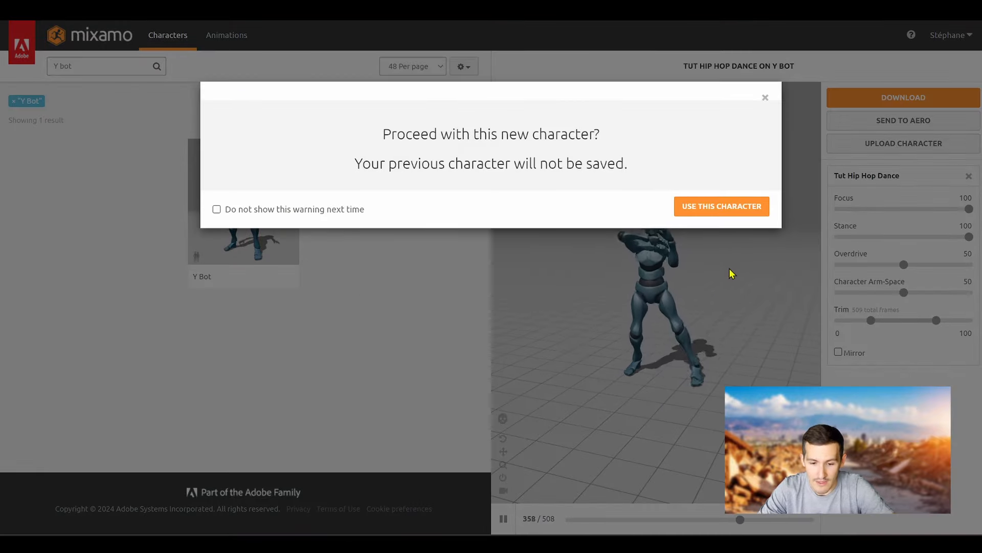
left_click(747, 204)
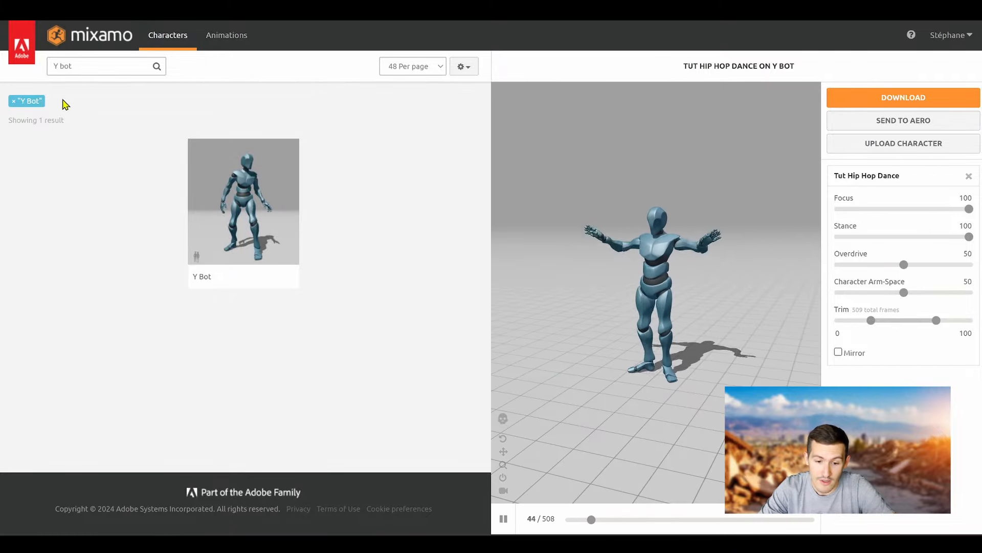
Clear the character search, find "T Pose" among the animations and download the T-Pose on Y Bot.
left_click(14, 101)
left_click(227, 35)
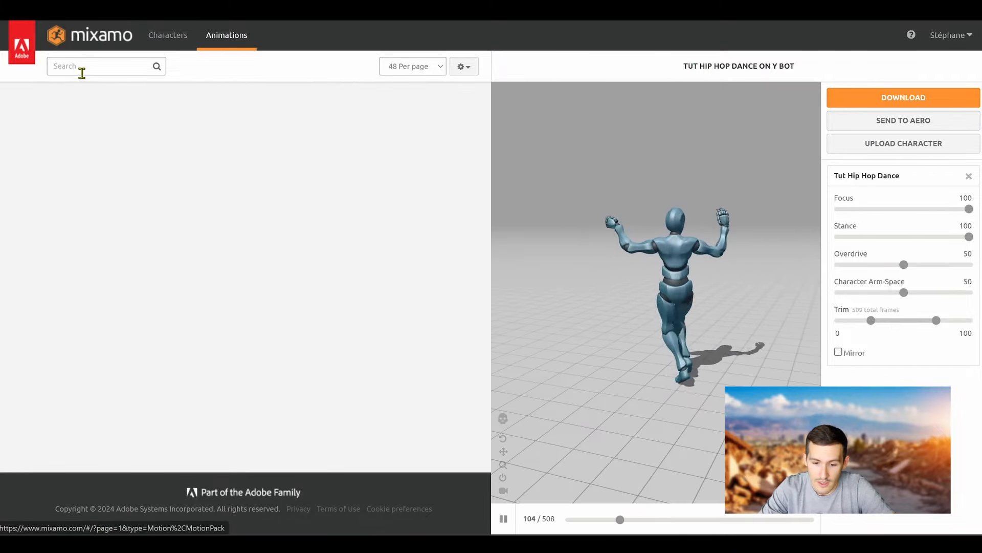
left_click(84, 67)
type("T Pose")
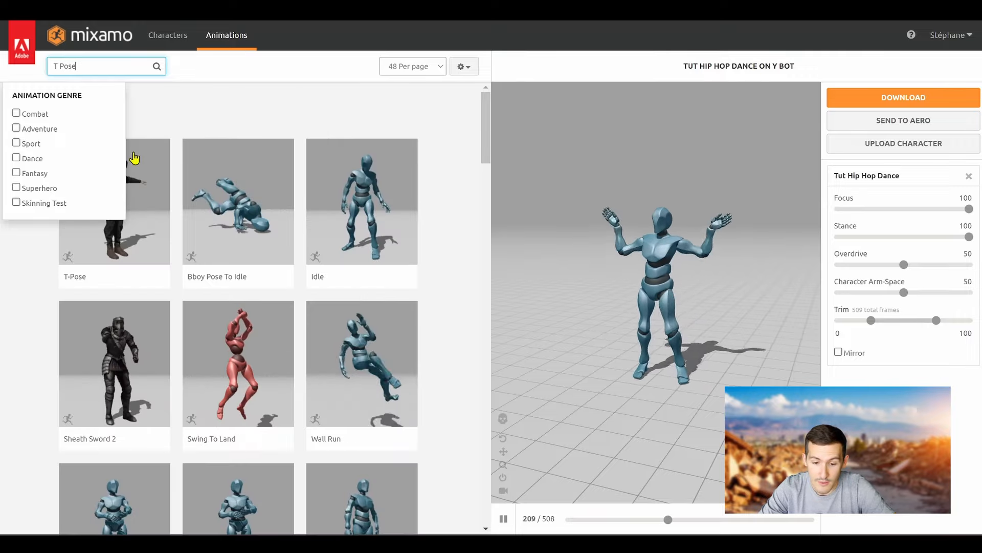
left_click(149, 193)
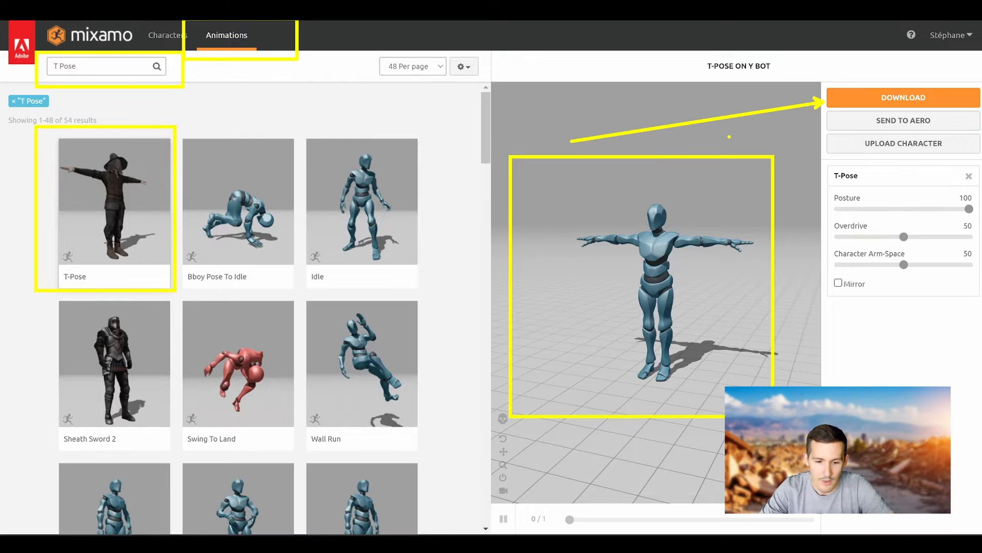
left_click(926, 98)
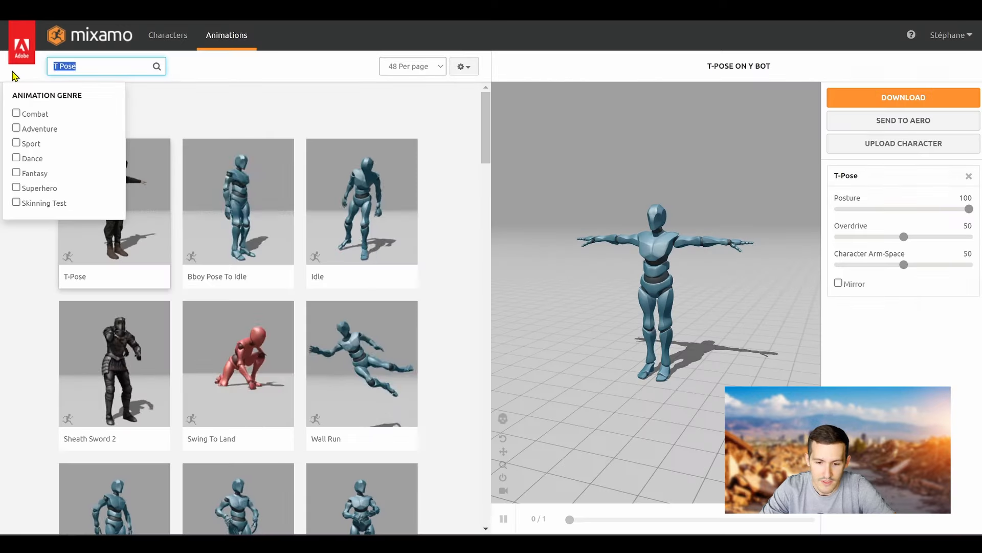
Search the animations for "run" and apply the Running animation to Y Bot with In Place enabled.
type("run")
scroll(328, 155, "down", 5)
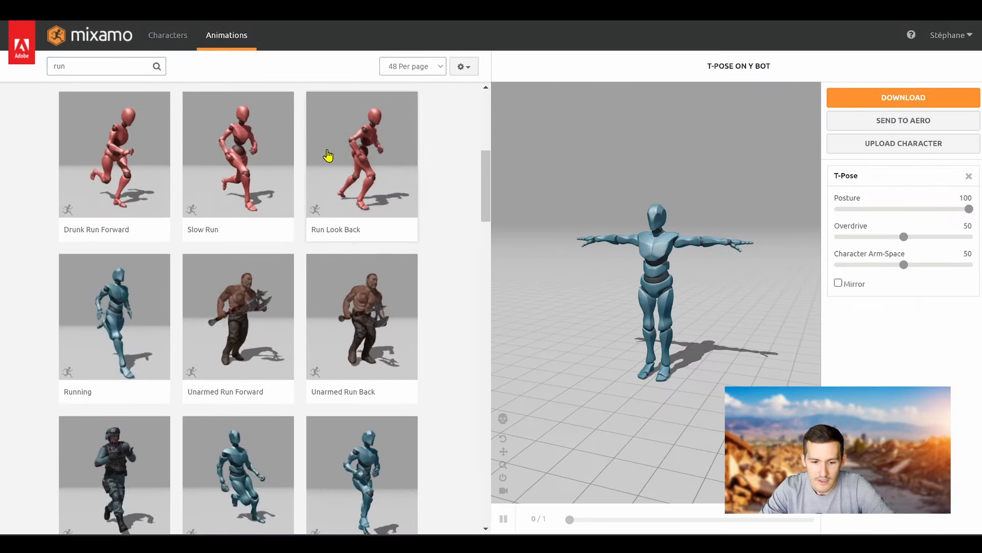
left_click(114, 317)
left_click(838, 372)
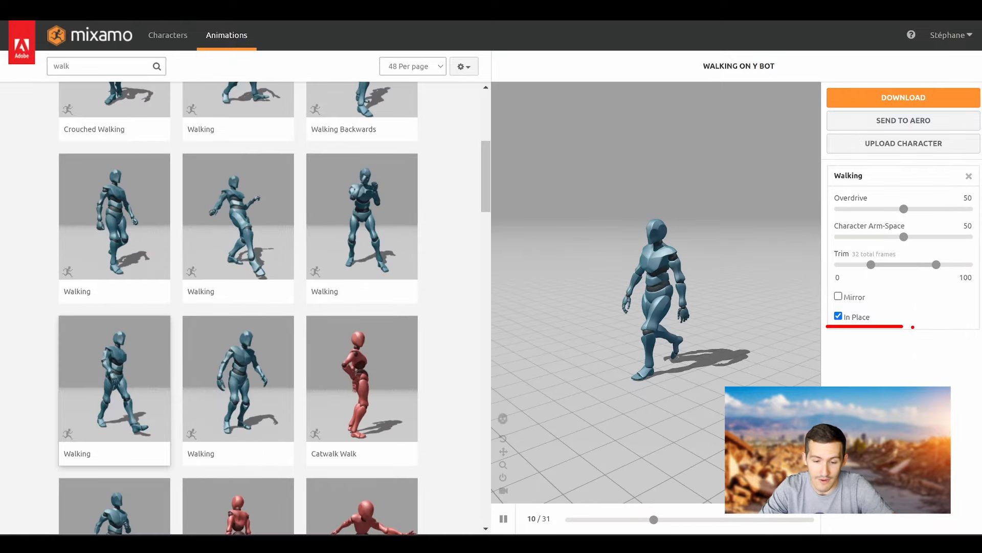
Check the in-place Walking animation on Y Bot, then open its download and choose the download options.
key("Escape")
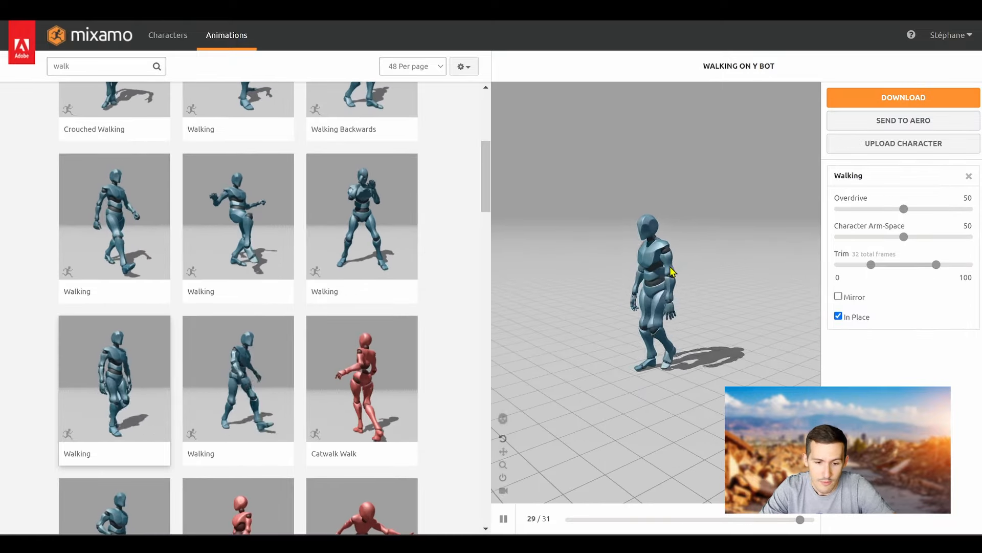
left_click_drag(670, 276, 693, 281)
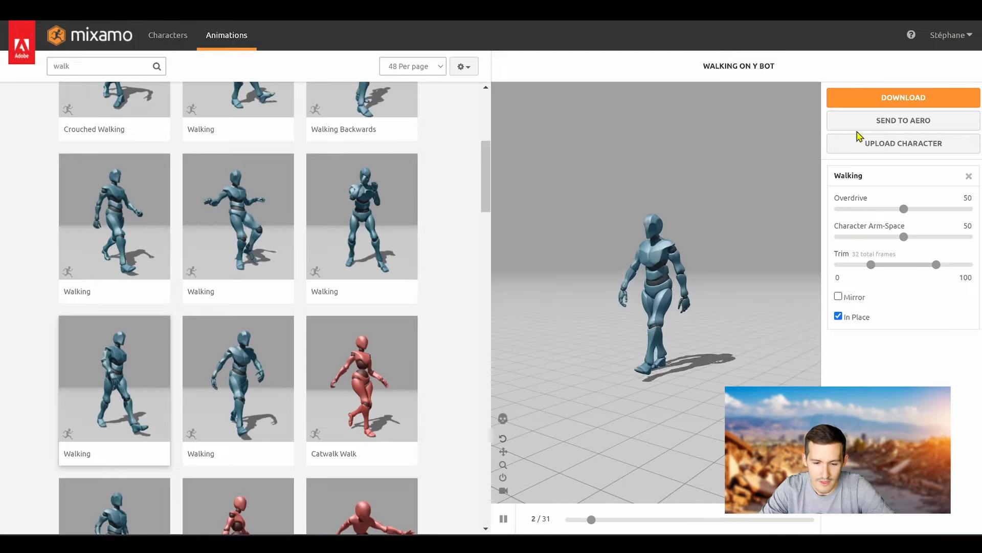
left_click(891, 101)
left_click(614, 149)
left_click(540, 174)
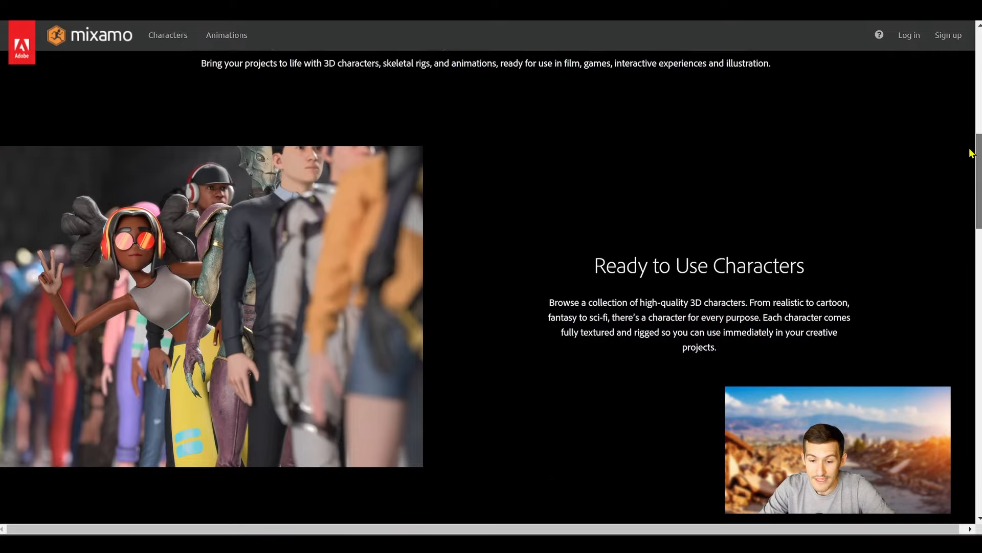
Examine the Mixamo, Daz 3D, Movella Xsens, Rokoko, Vicon and Character Creator 4 websites as sources of characters and animations.
scroll(966, 179, "down", 6)
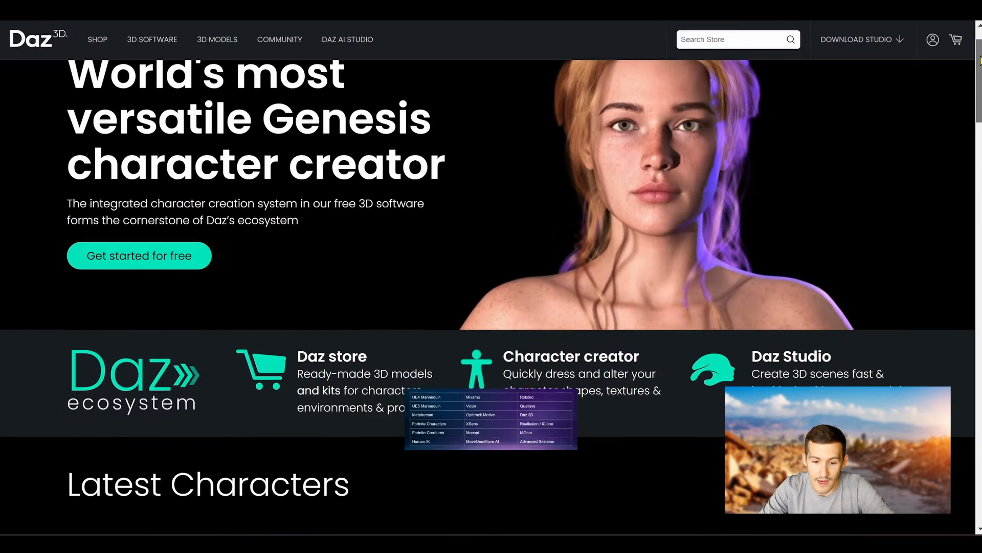
scroll(491, 287, "down", 8)
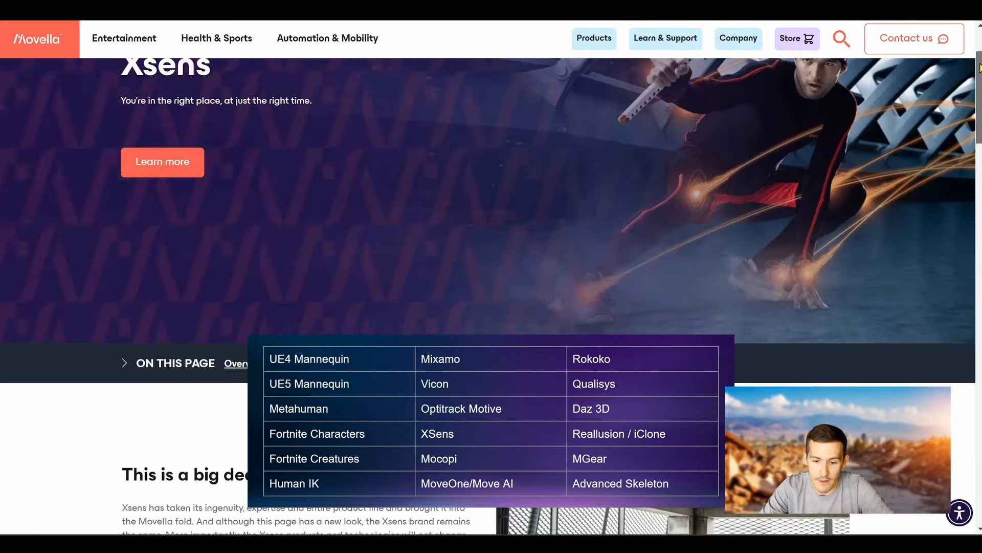
scroll(492, 286, "down", 5)
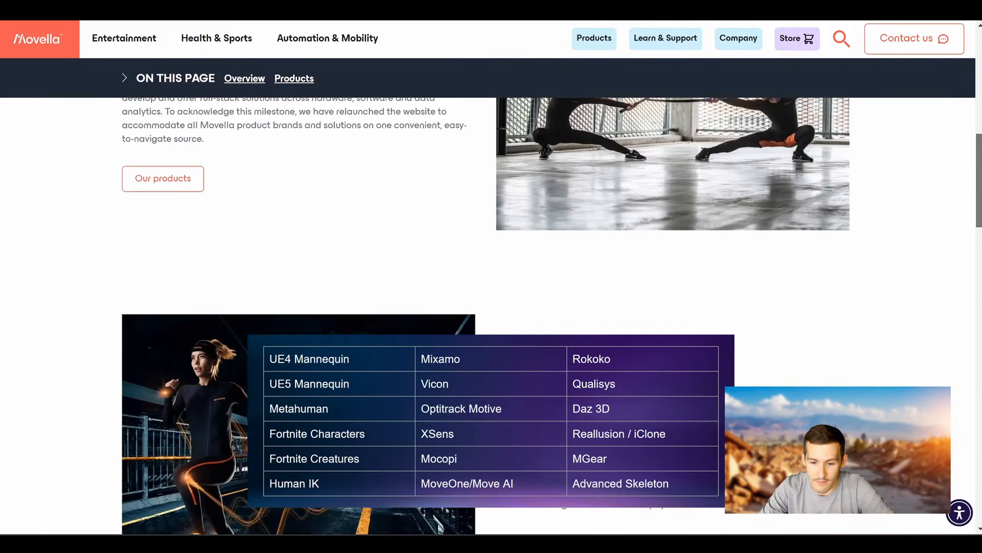
scroll(491, 286, "down", 5)
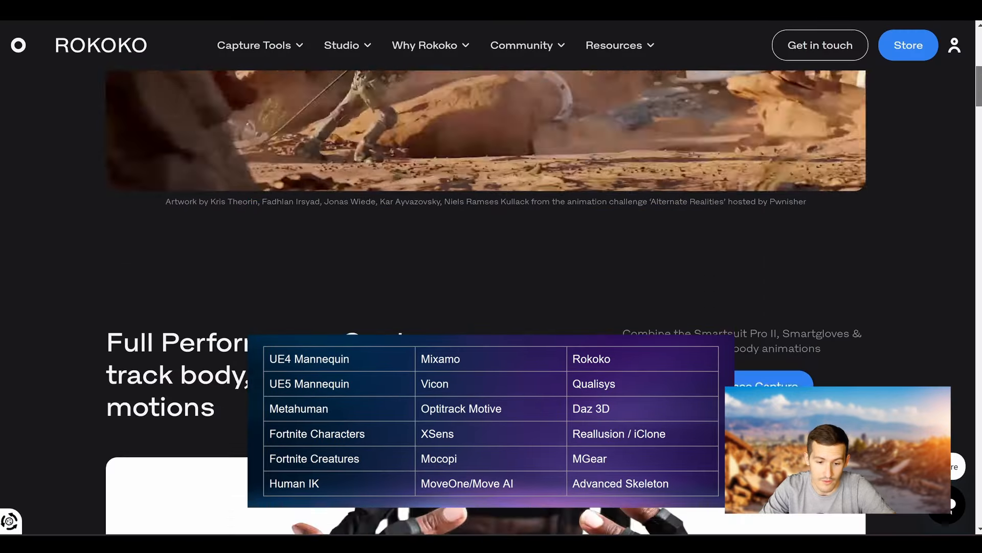
scroll(491, 287, "down", 5)
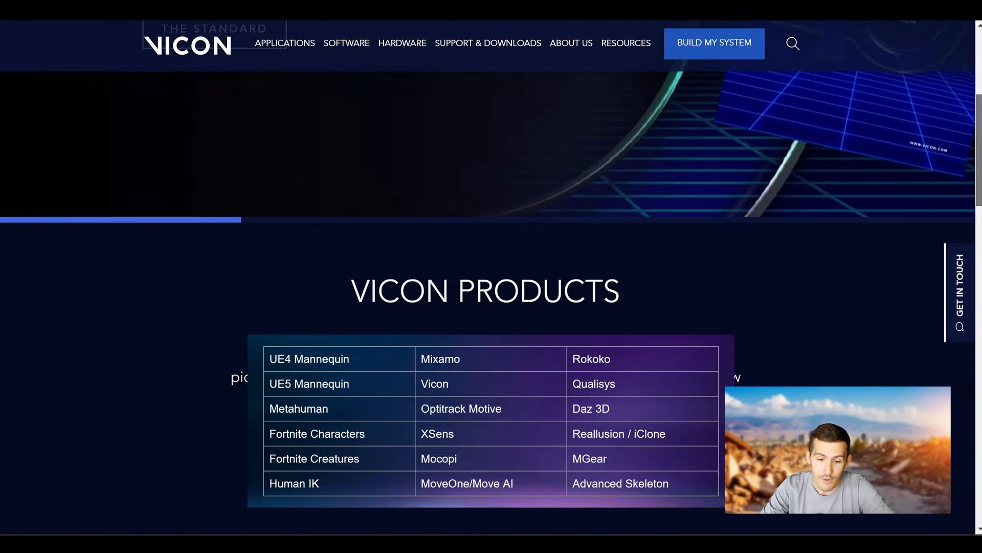
scroll(491, 287, "down", 5)
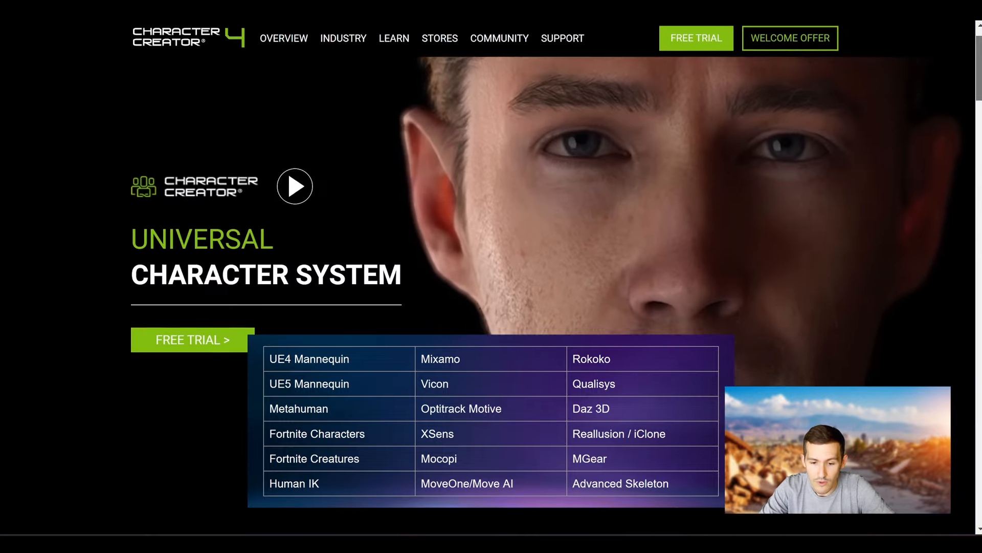
scroll(491, 286, "down", 8)
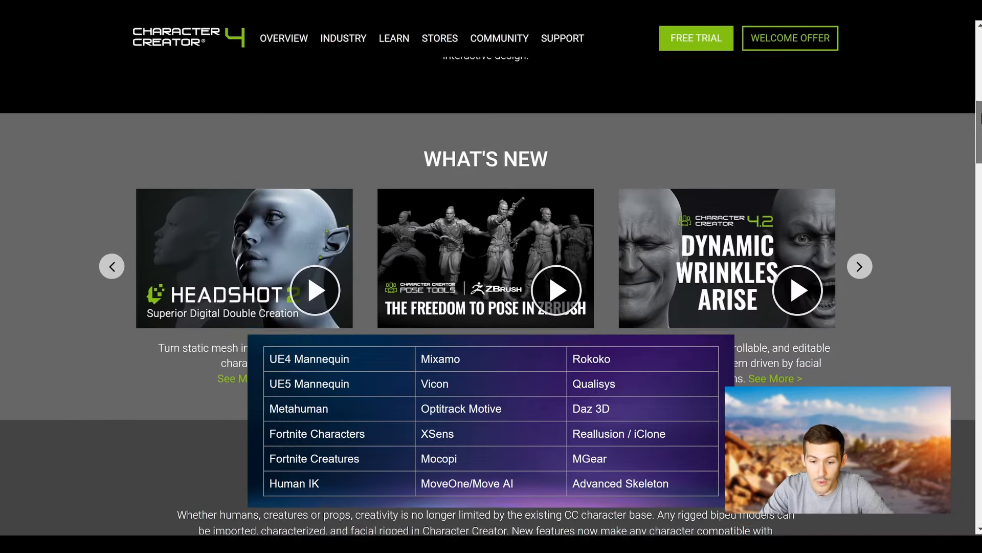
scroll(491, 286, "down", 6)
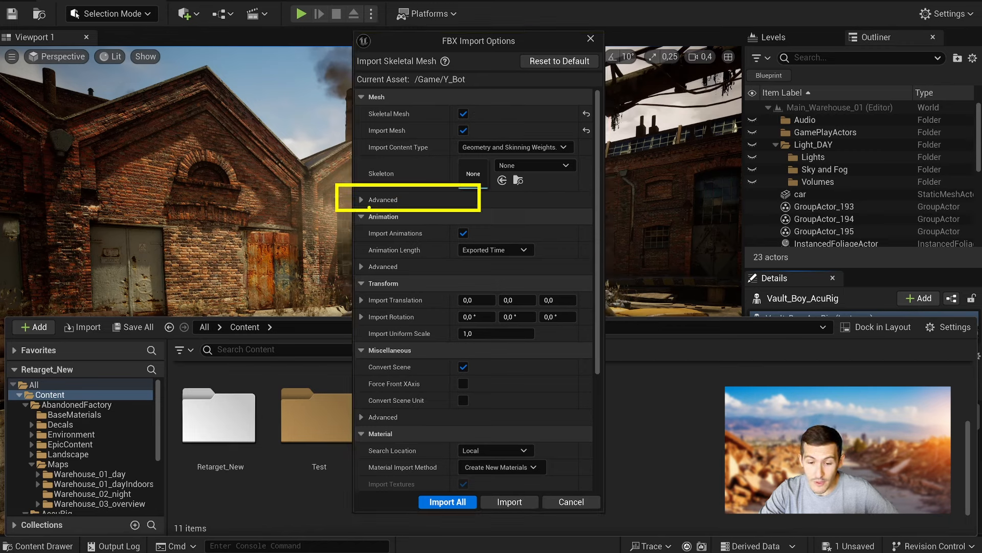
Switch to Unreal Editor and expand the advanced mesh settings in the Y_Bot FBX import options.
left_click(358, 200)
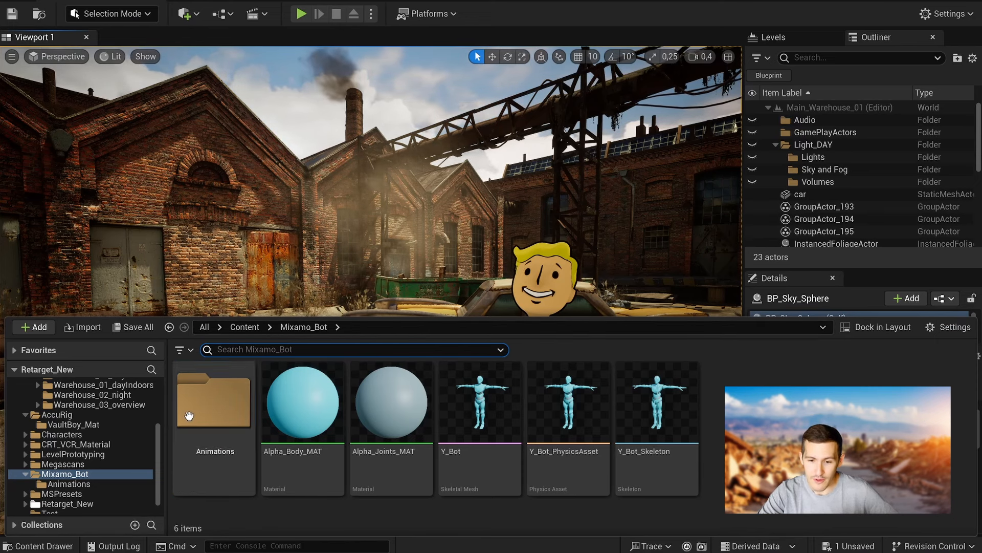
Open the Retarget Animations window for the Run sequence in the Mixamo_Bot Animations folder.
double_click(213, 402)
left_click(401, 408)
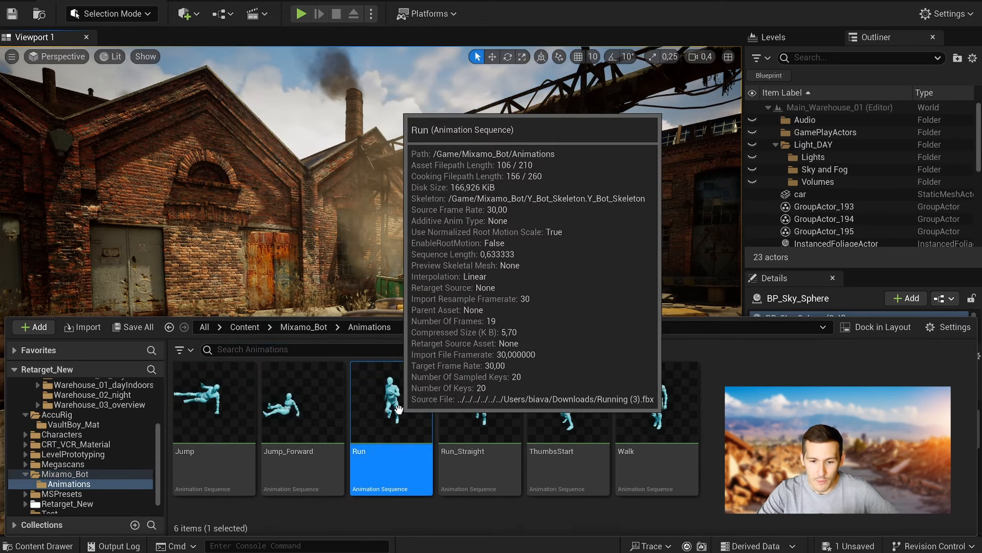
right_click(400, 408)
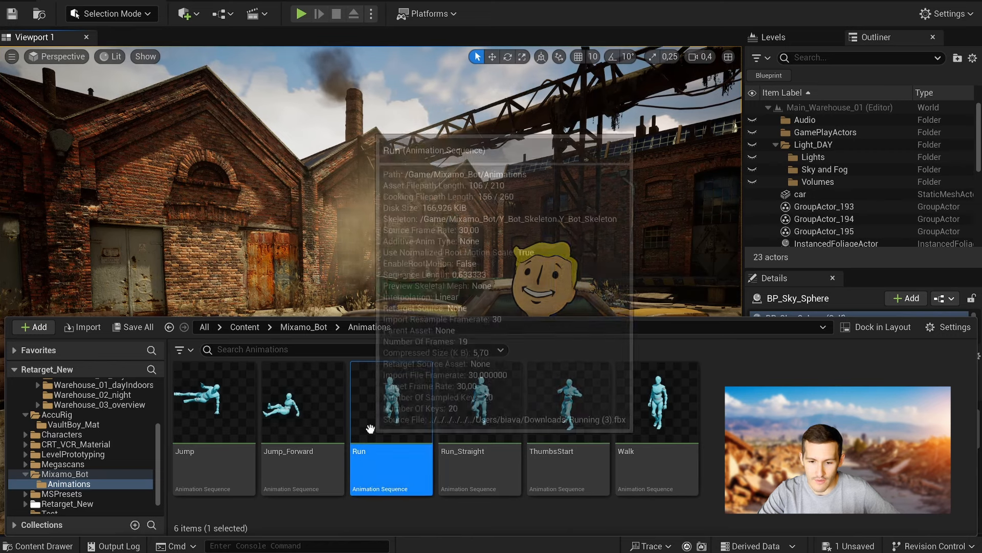
mouse_move(436, 399)
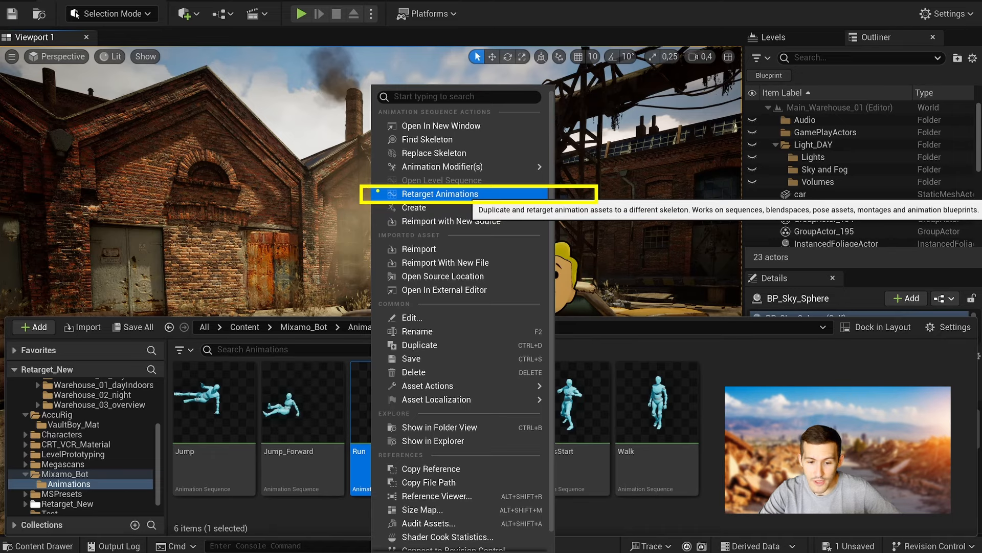
left_click(440, 193)
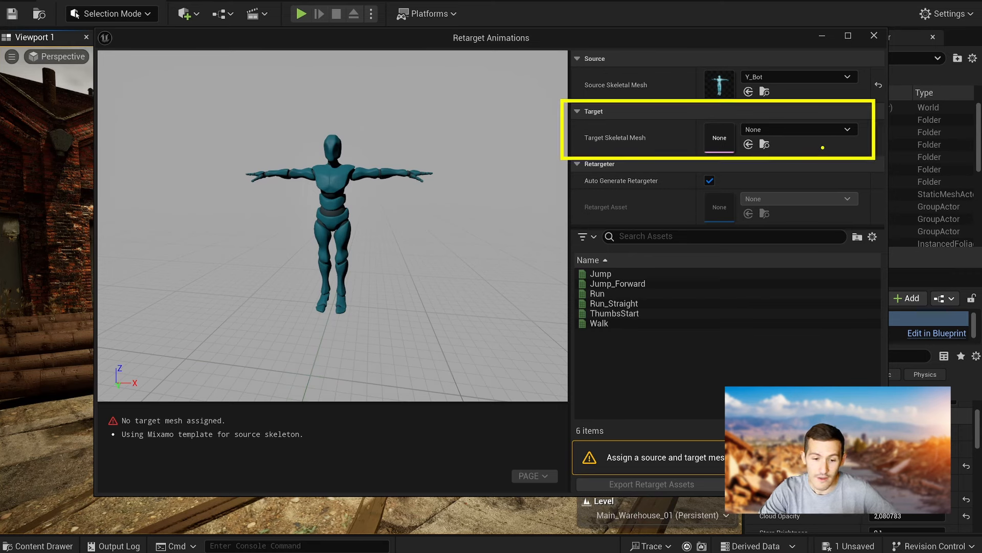
Set the target skeletal mesh to SKM_Manny and preview the Run animation on both characters.
left_click(825, 136)
type("s")
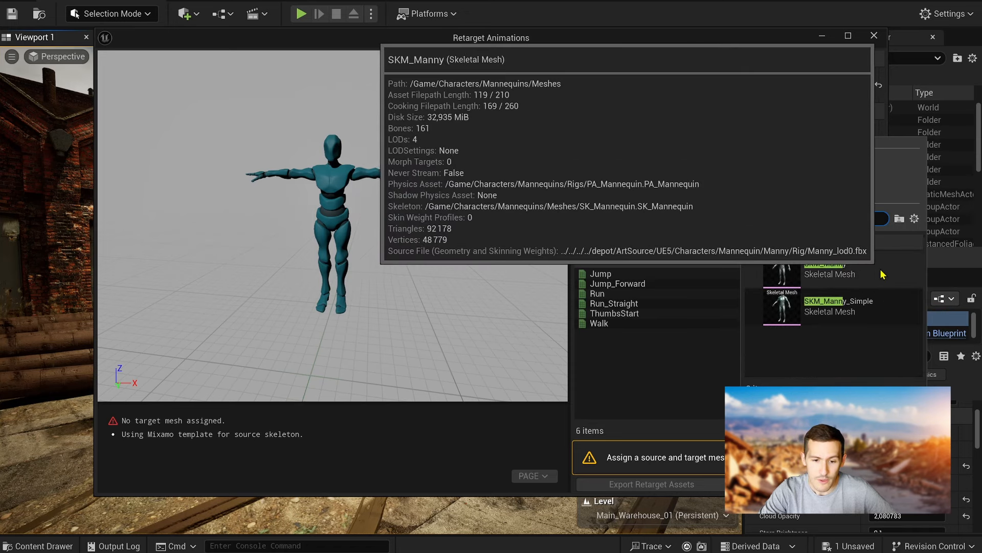
left_click(863, 281)
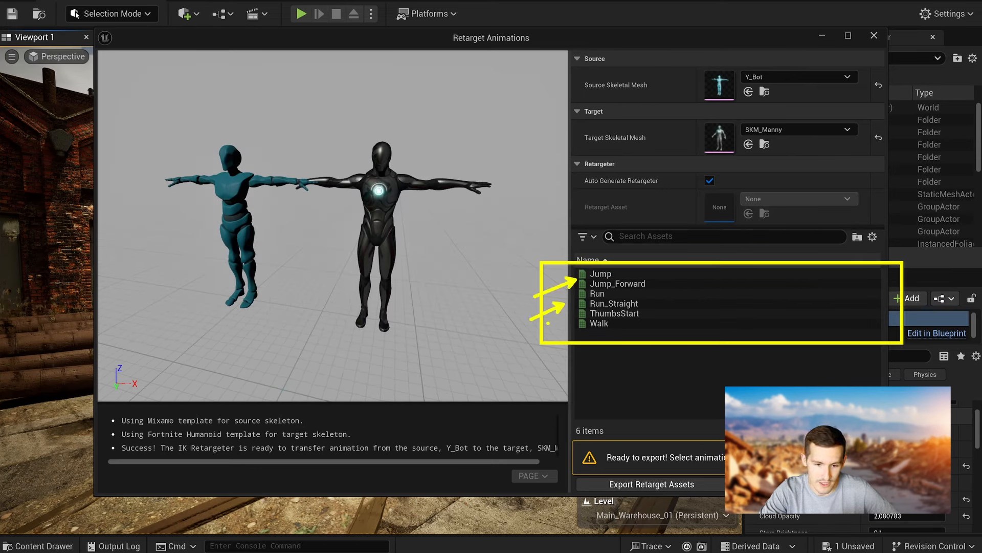
left_click(598, 293)
left_click_drag(520, 366, 558, 381)
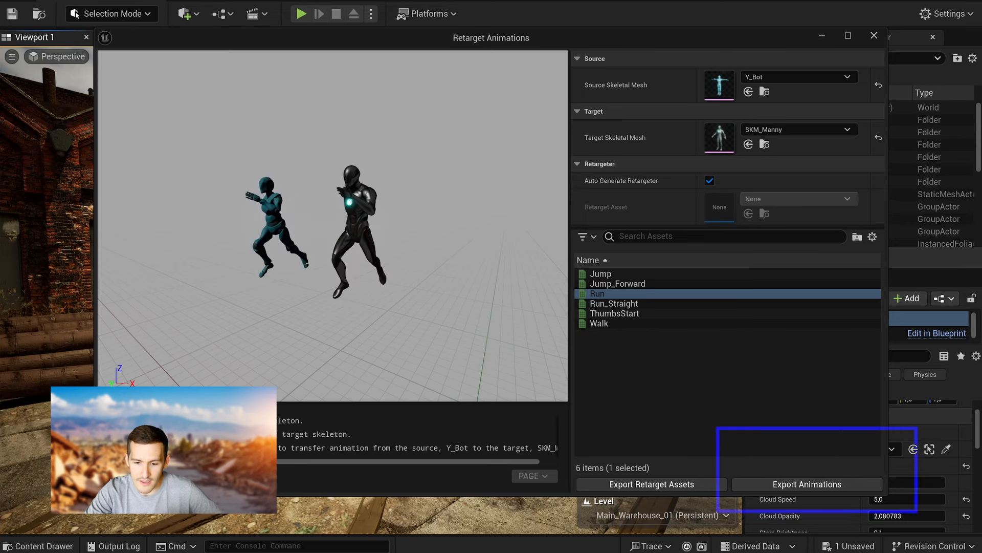
Export the retargeted Run animation for SKM_Manny to the Content folder, including referenced assets.
left_click(807, 484)
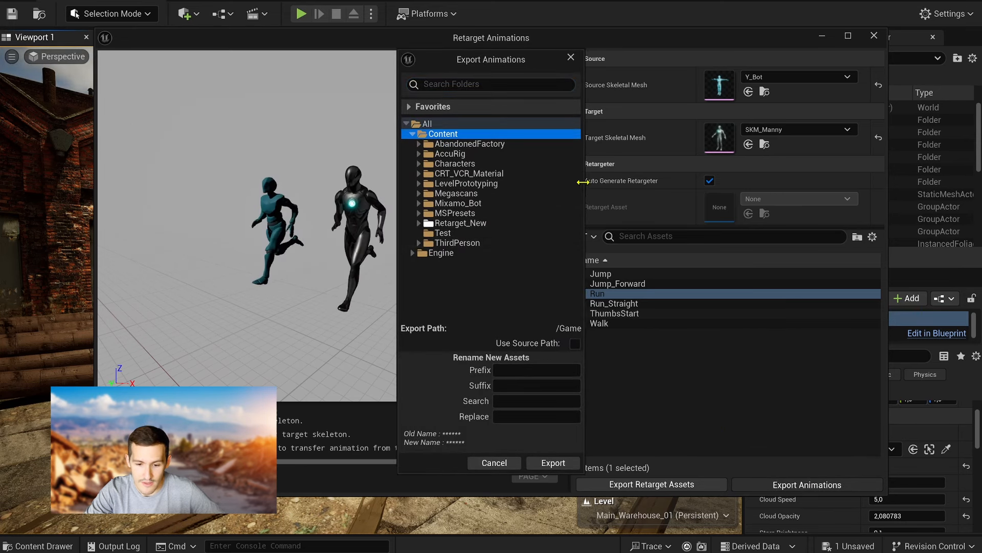
left_click_drag(583, 182, 673, 189)
left_click(643, 463)
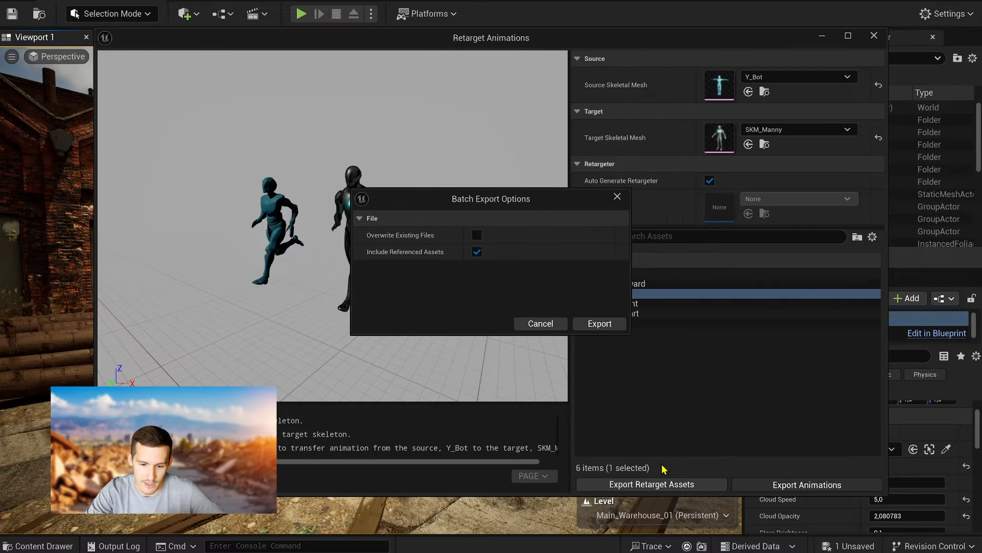
left_click(618, 327)
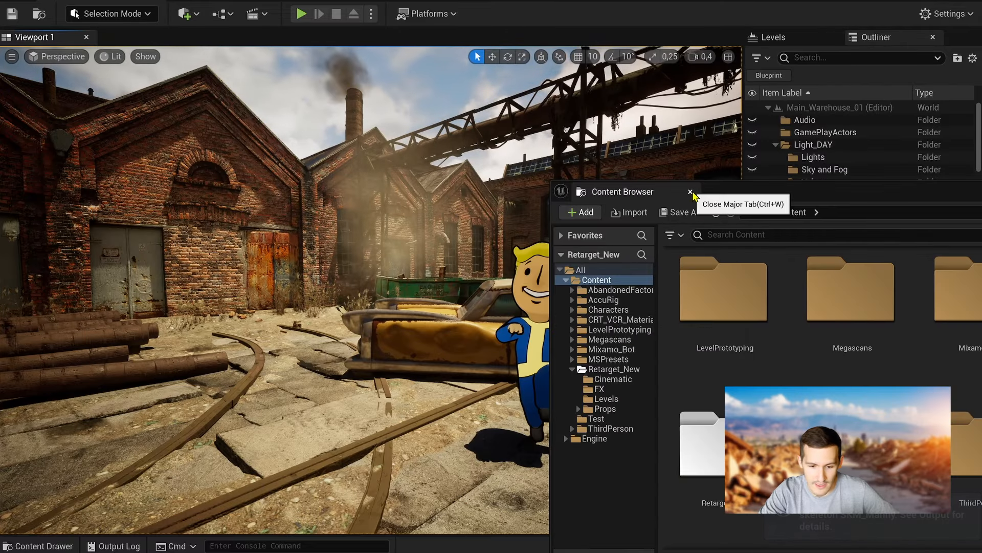
Save the exported Run animation in the Content folder and view it from another angle.
left_click(667, 191)
key("ctrl+space")
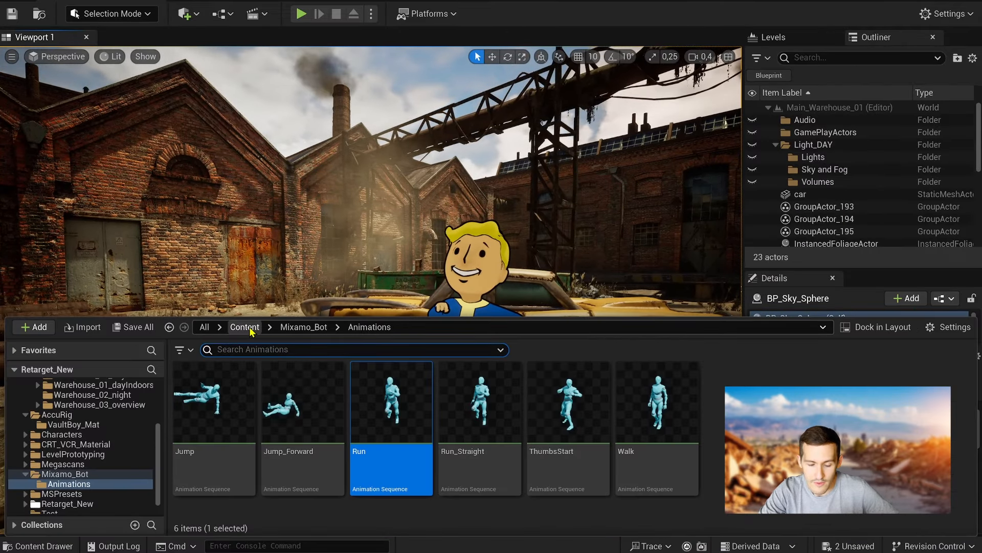
scroll(547, 413, "down", 3)
left_click(547, 412)
key("ctrl+s")
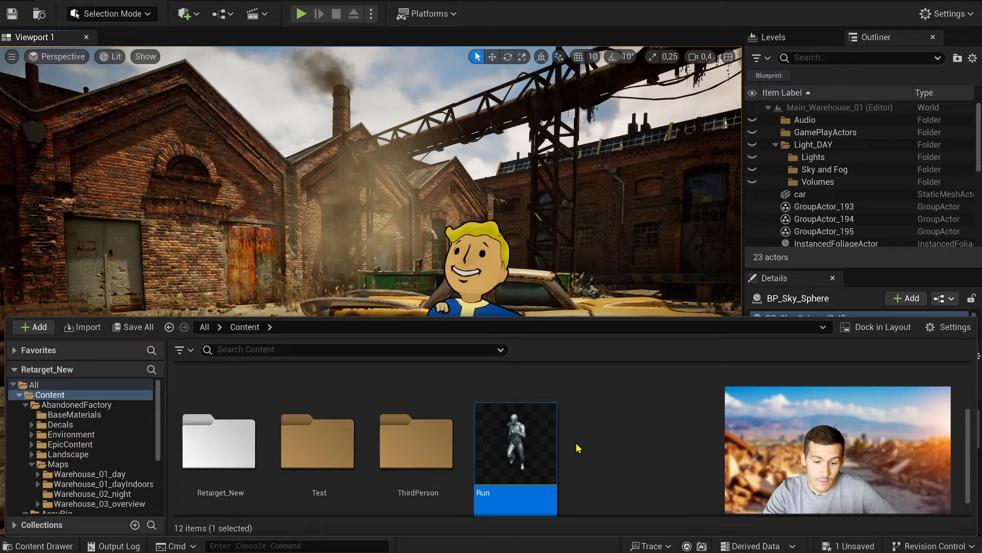
left_click_drag(490, 199, 407, 200, "alt")
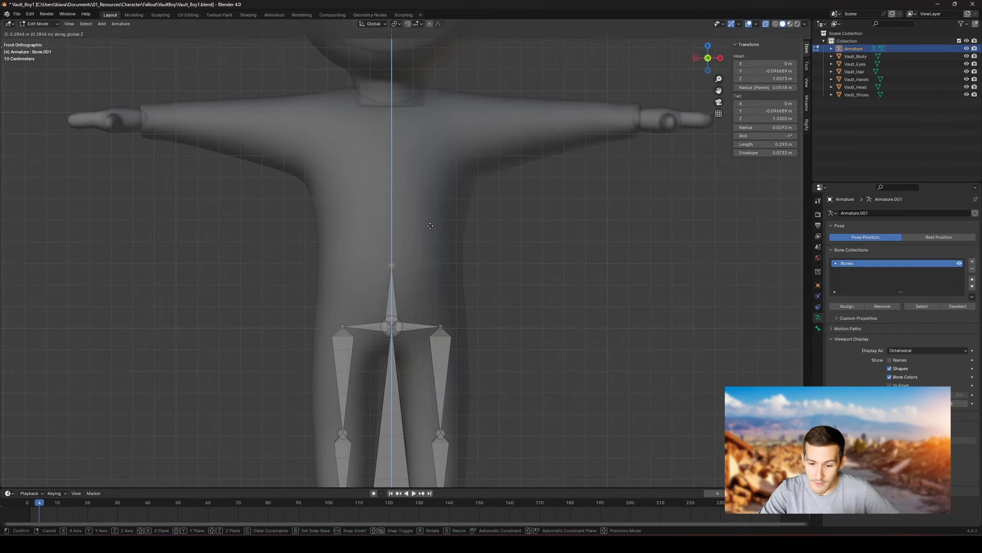
Switch to Blender and extrude spine and arm bones through the Vault Boy's torso and arms.
key("e")
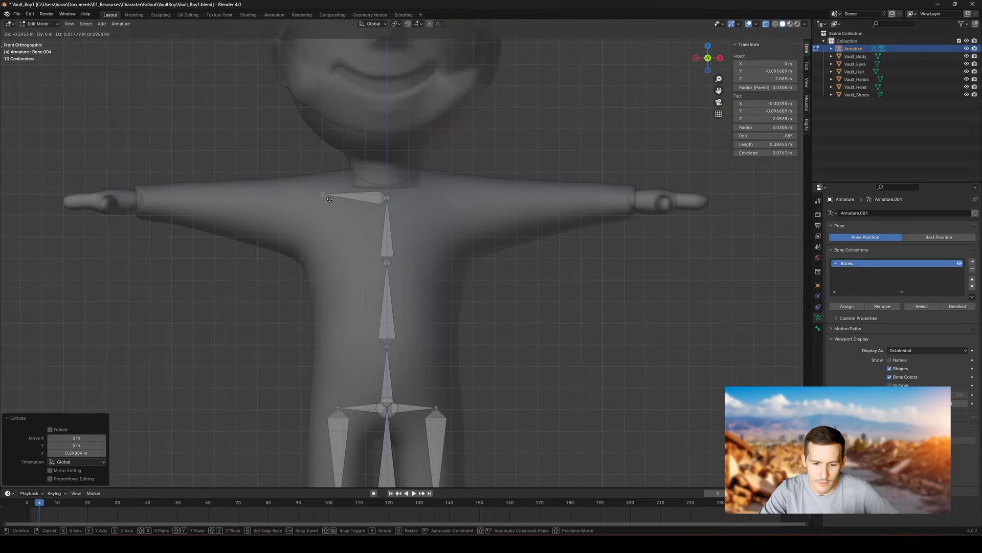
key("g")
key("x")
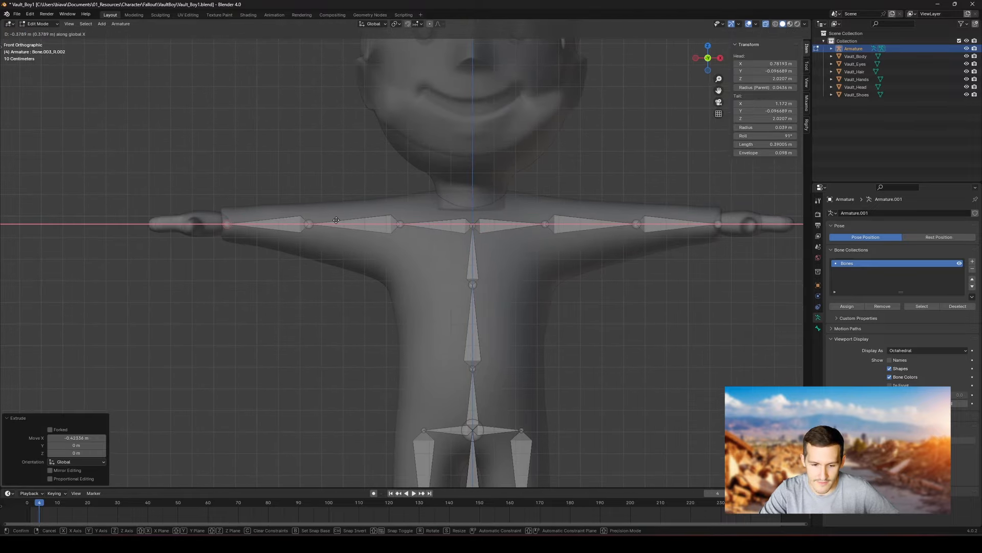
key("r")
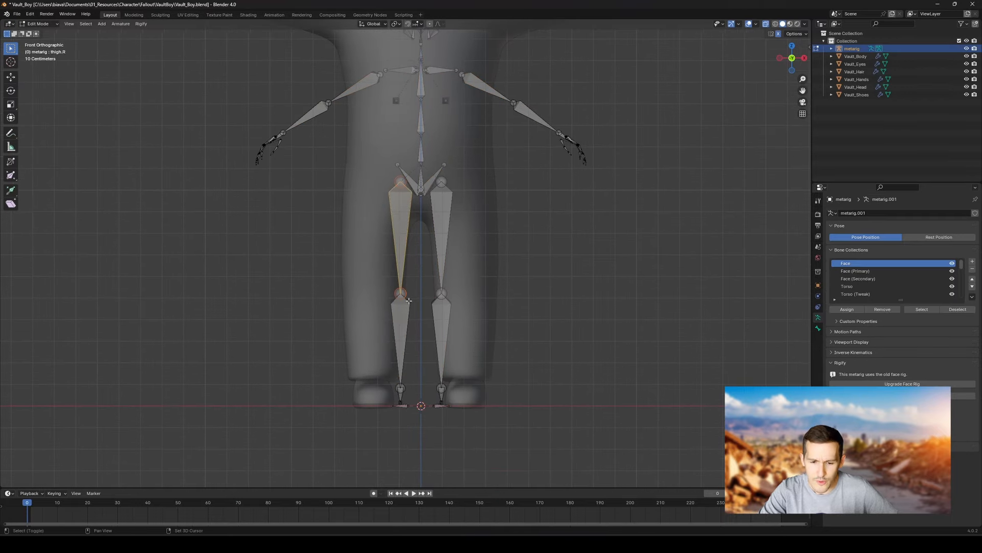
Extrude finger bones from the end of the hand bone inside the Vault Boy's hand mesh.
key("g")
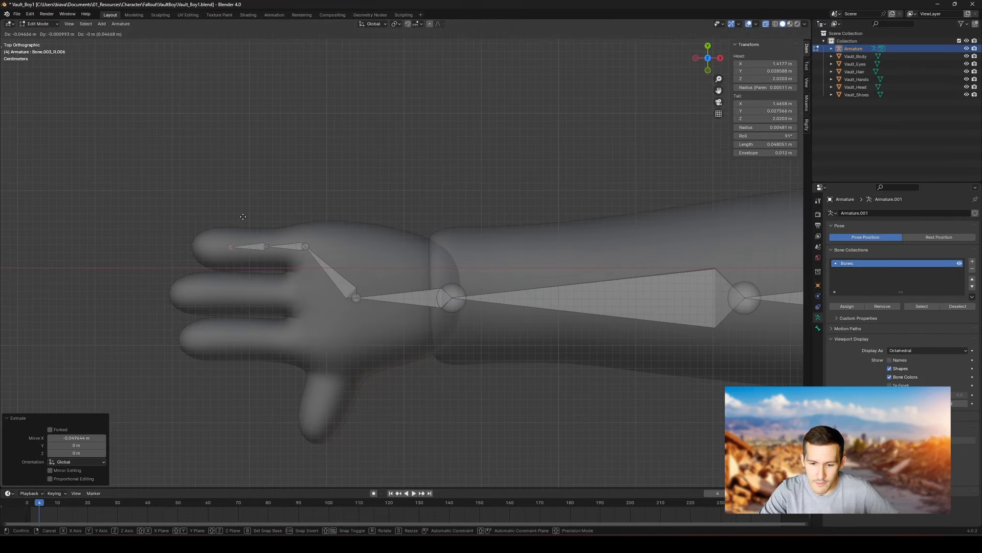
left_click(206, 221)
left_click(356, 297)
key("e")
left_click(349, 299)
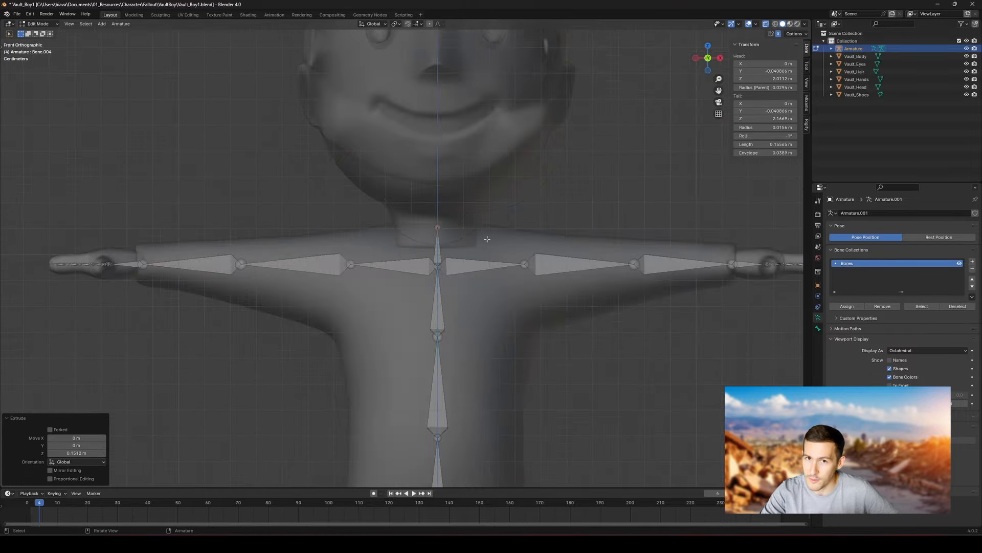
Rotate the armature's upper-body bones in Pose Mode to test how the Vault Boy mesh follows the rig.
key("ctrl+KP_3")
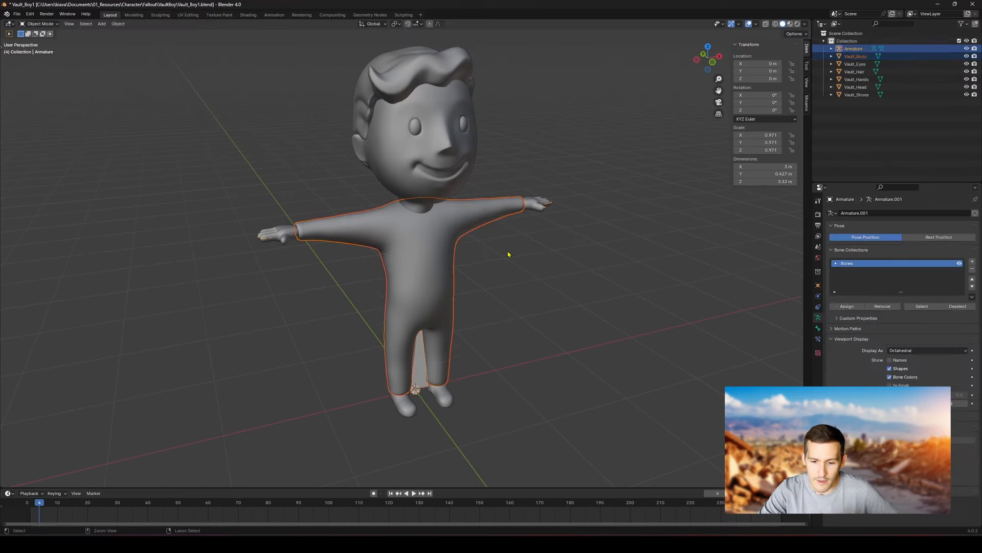
key("a")
key("r")
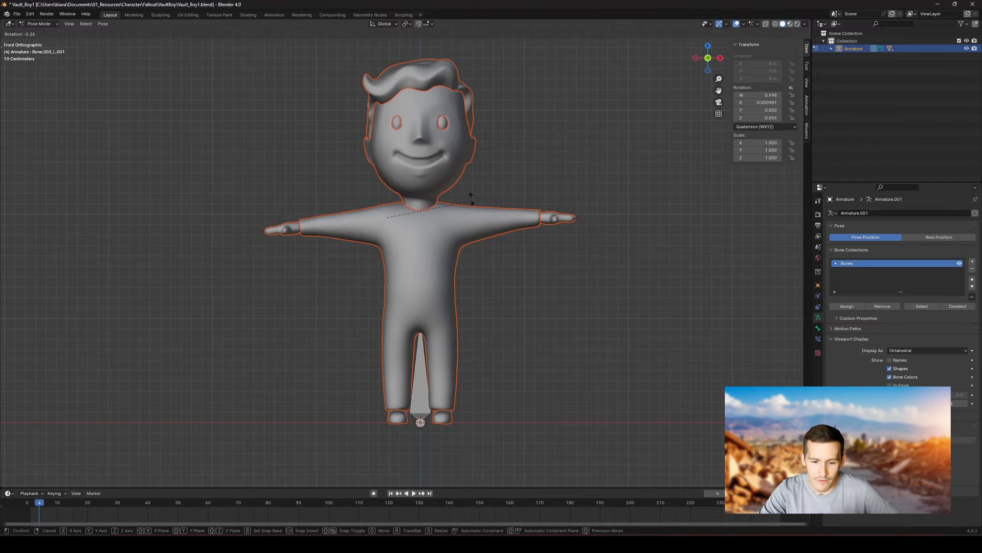
left_click(471, 197)
middle_click_drag(471, 197, 585, 254)
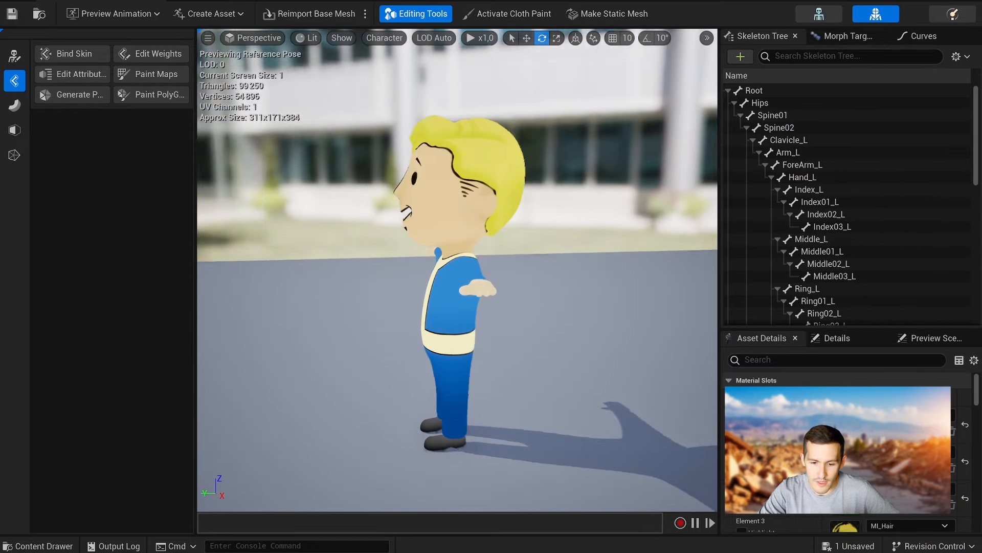
Switch to Unreal Editor, inspect the Vault Boy skeletal mesh and open Retarget Animations for the Mixamo_Bot Run sequence.
left_click_drag(640, 276, 287, 282, "alt")
key("ctrl+space")
left_click(391, 424)
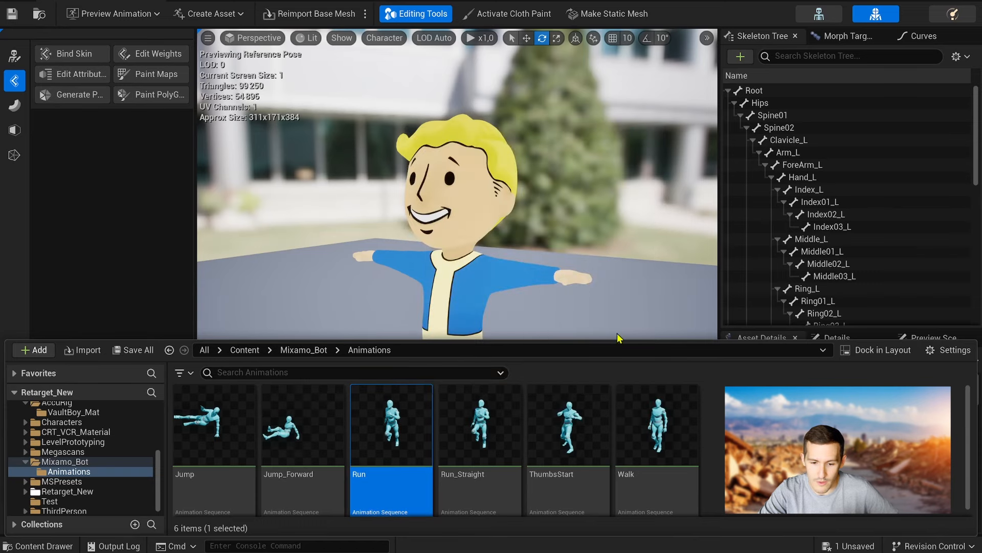
right_click(393, 440)
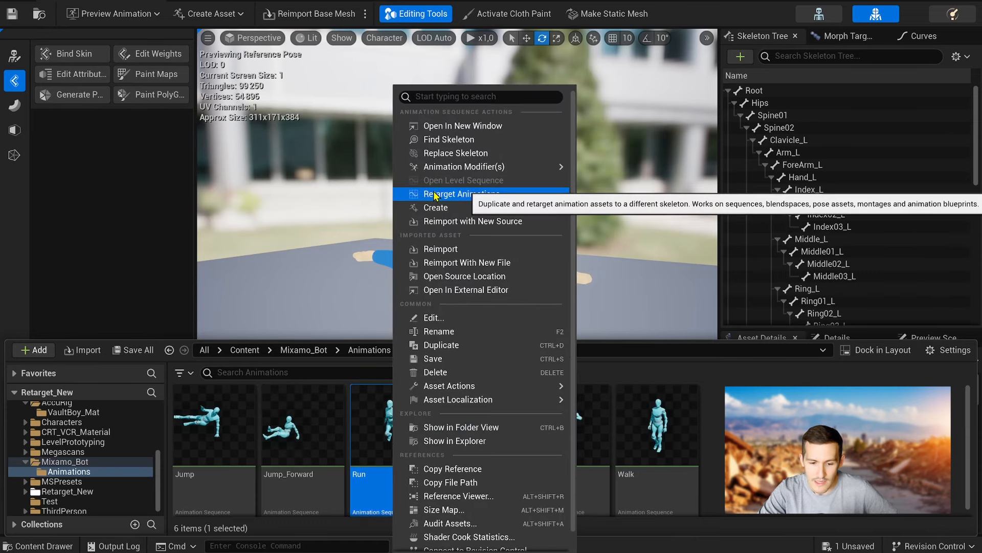
left_click(524, 200)
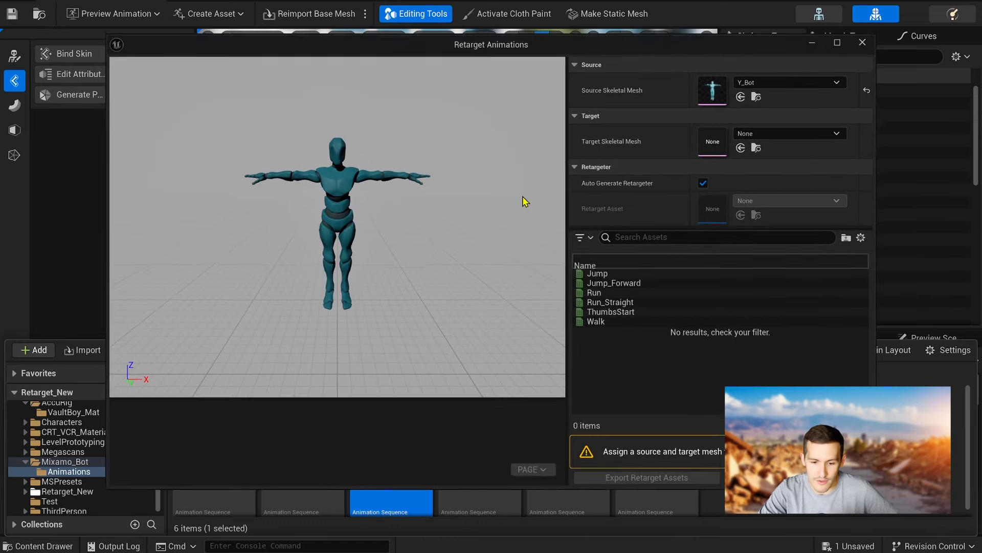
Set the target skeletal mesh to Vault_Boy_Rig03 and preview the Run animation on both characters.
left_click(829, 131)
scroll(889, 318, "down", 2)
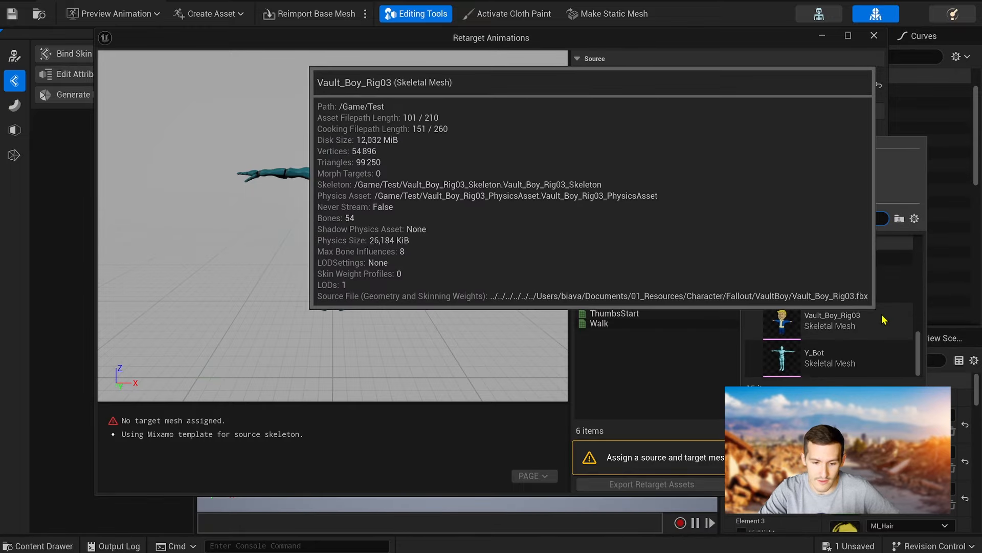
left_click(888, 318)
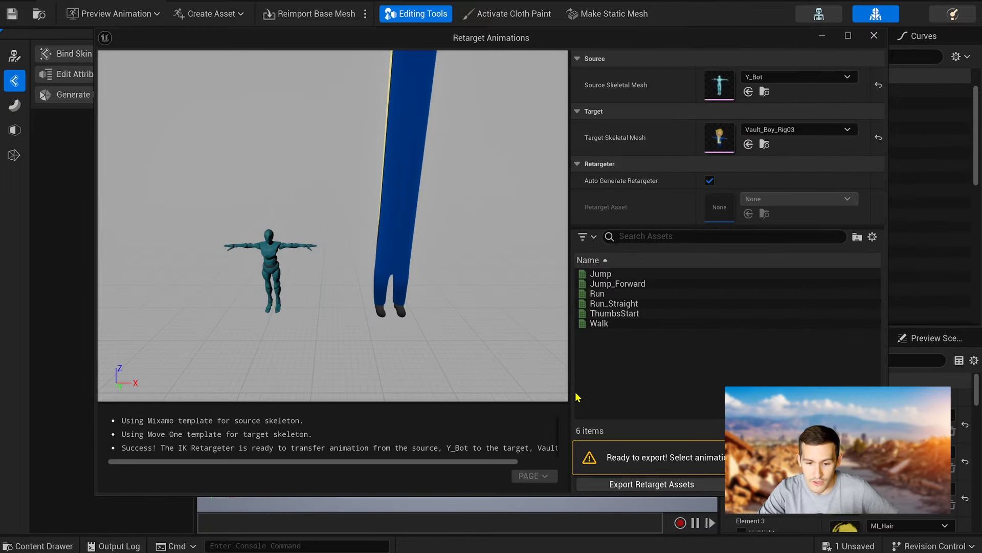
left_click(597, 293)
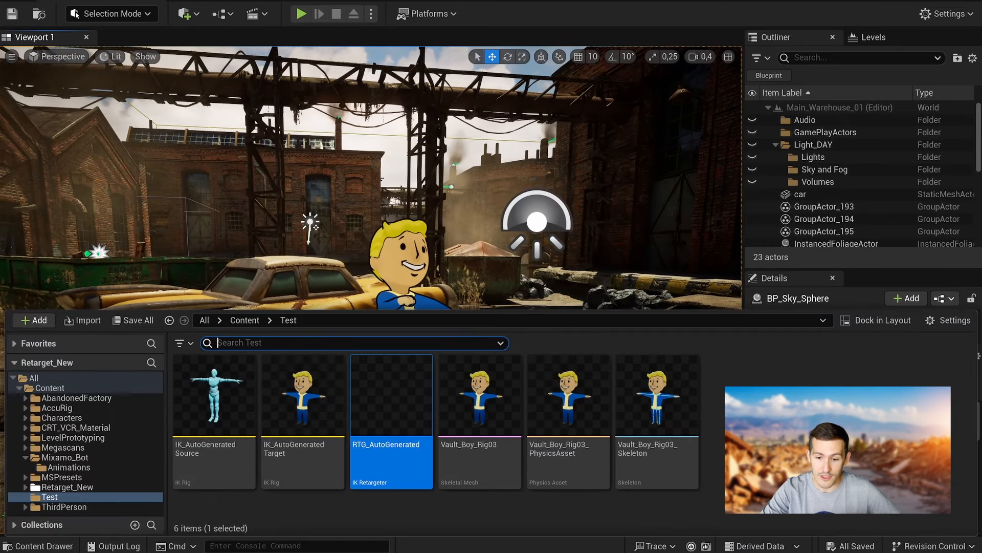
Export the retarget assets generated for Y_Bot and Vault_Boy_Rig03.
key("Escape")
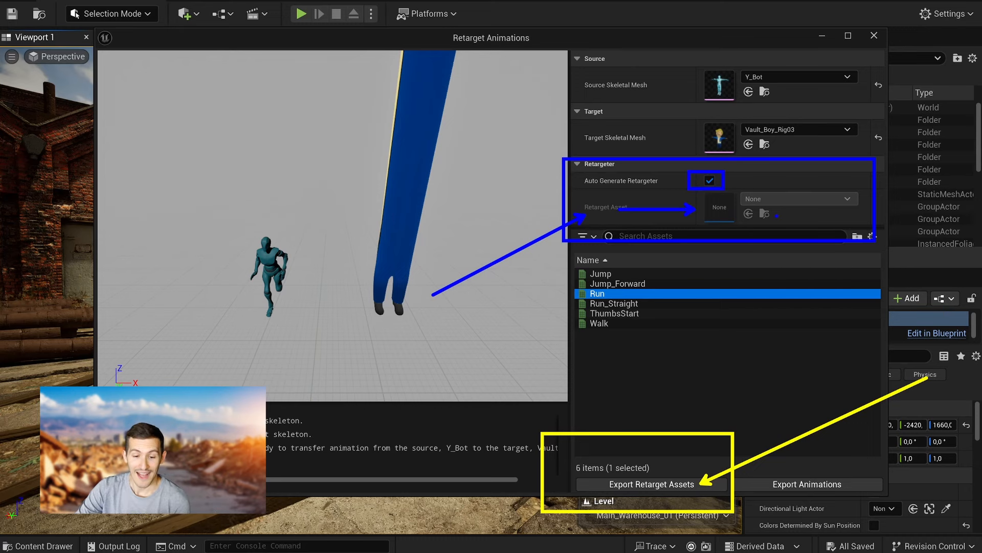
left_click(651, 483)
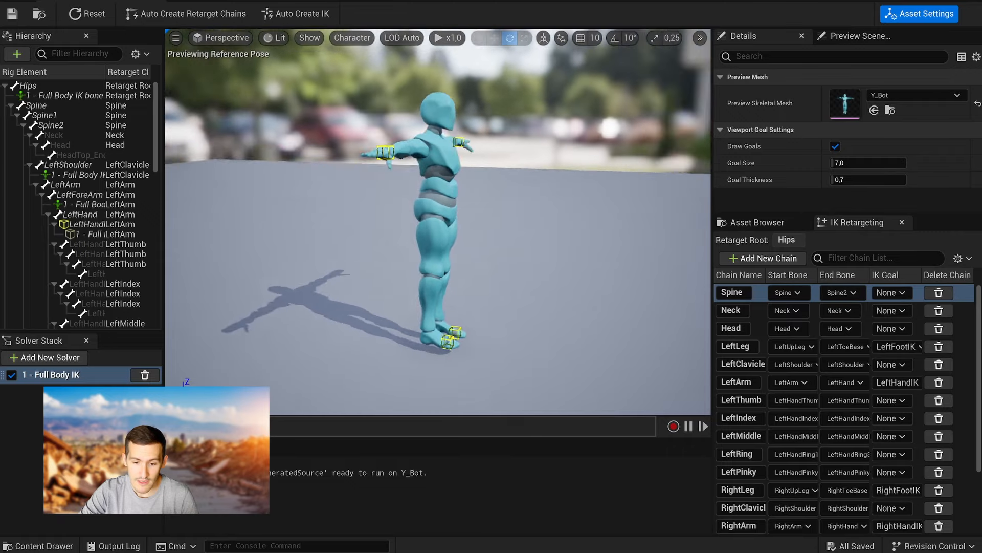
Examine the bone hierarchy and retarget chains of the IK_AutoGeneratedSource rig.
left_click_drag(189, 143, 242, 144)
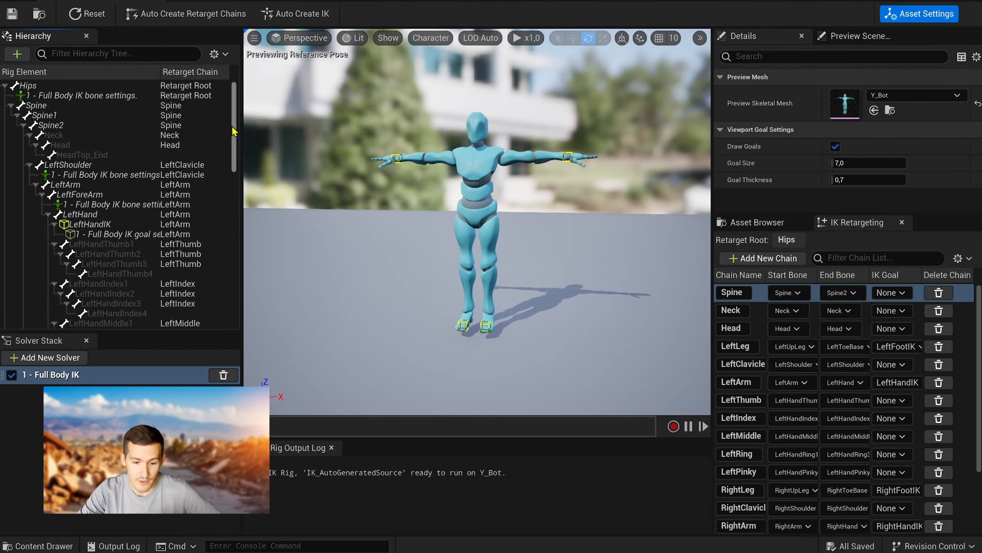
scroll(234, 294, "down", 10)
left_click_drag(755, 214, 742, 130)
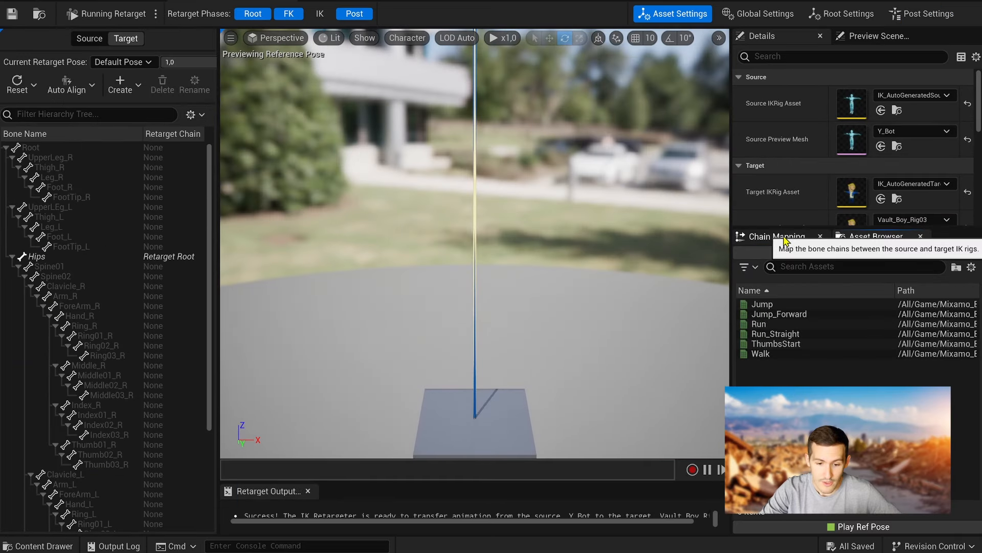
Examine the auto-generated retargeter's chain mapping and compare the source and target bone hierarchies.
left_click(698, 236)
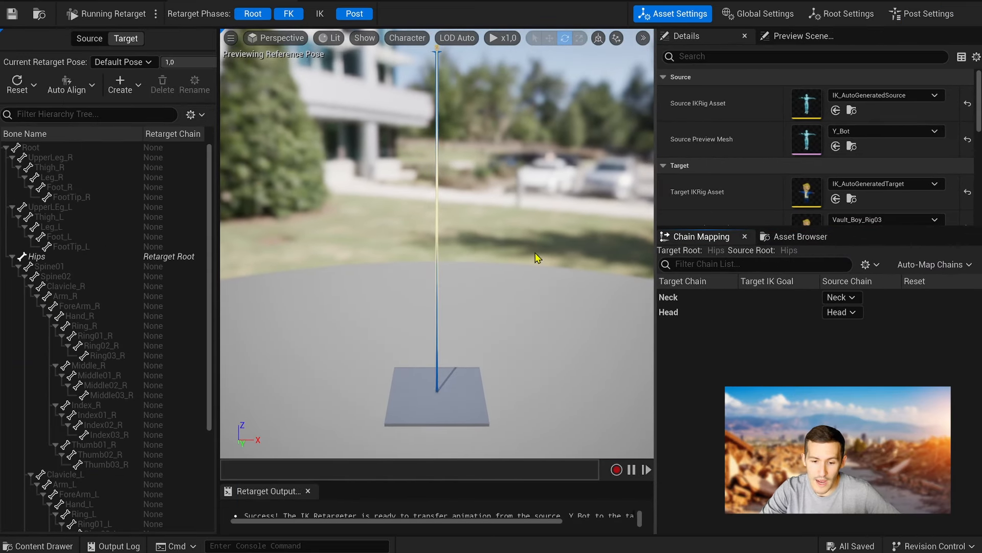
scroll(458, 428, "up", 3)
right_click_drag(458, 428, 557, 215)
key("w")
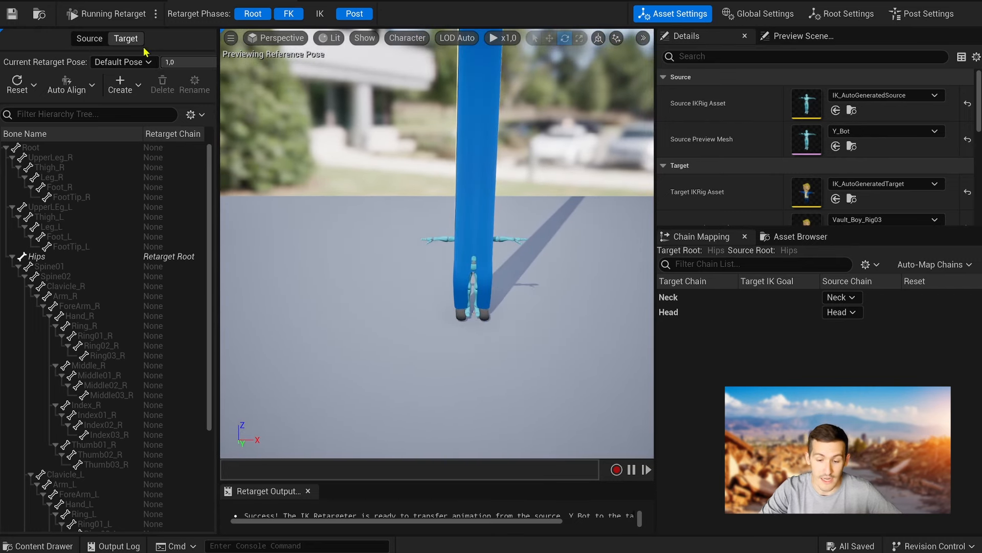
left_click(94, 38)
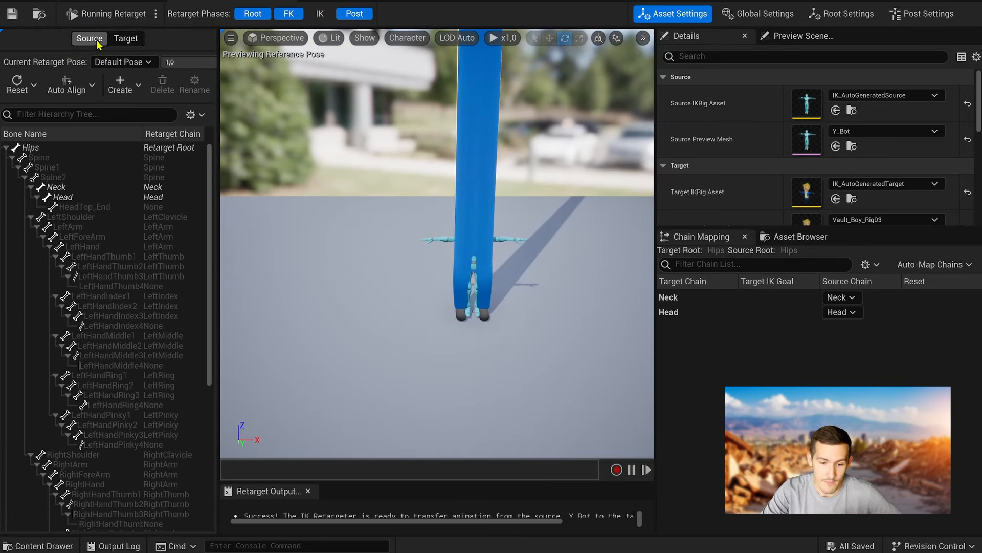
left_click(125, 39)
left_click(93, 39)
left_click(127, 39)
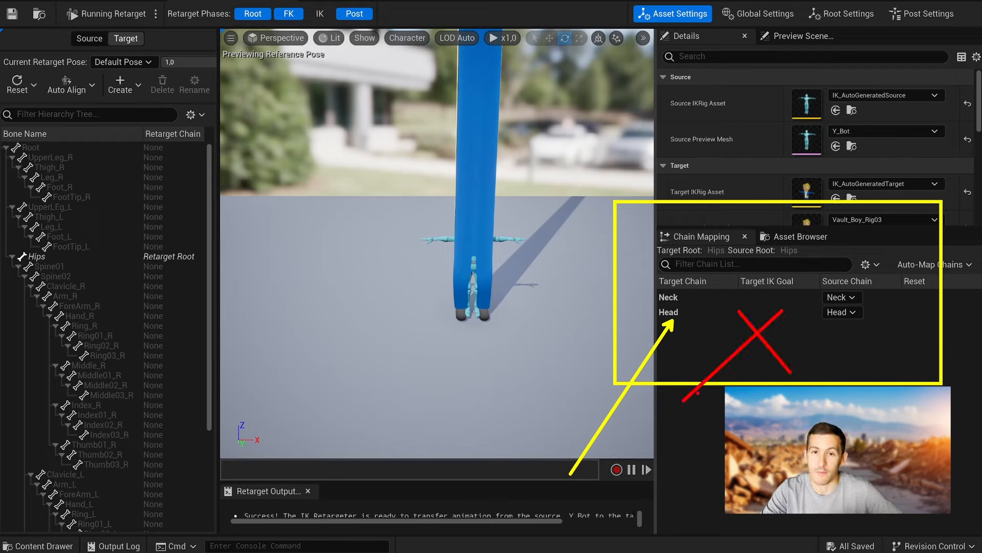
Open the IK_AutoGeneratedTarget rig assigned as the retargeter's target IK rig.
scroll(667, 154, "down", 1)
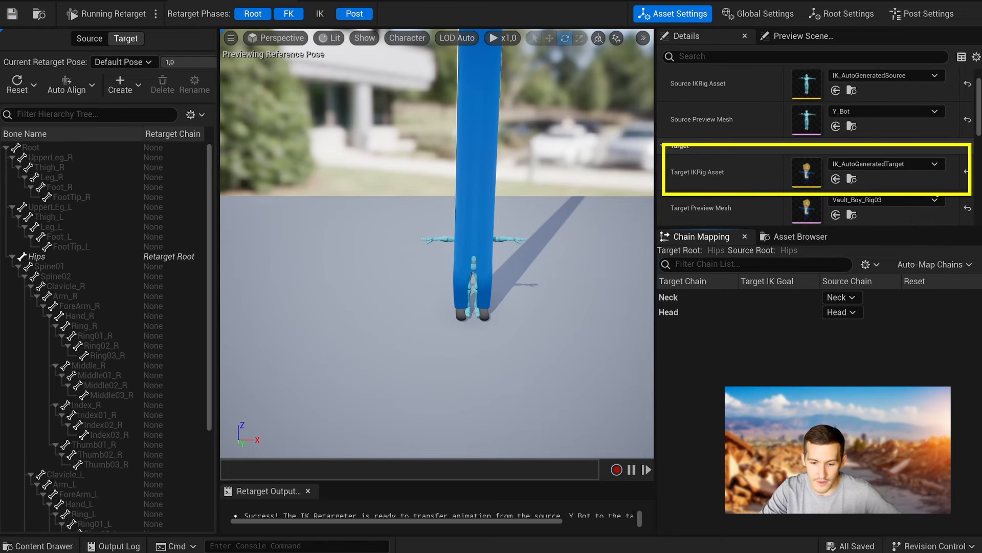
double_click(807, 174)
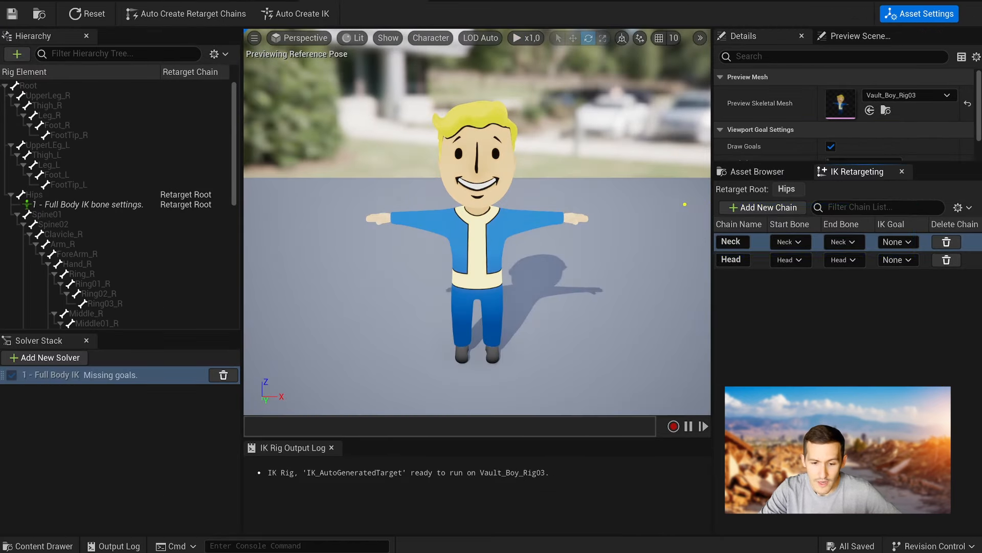